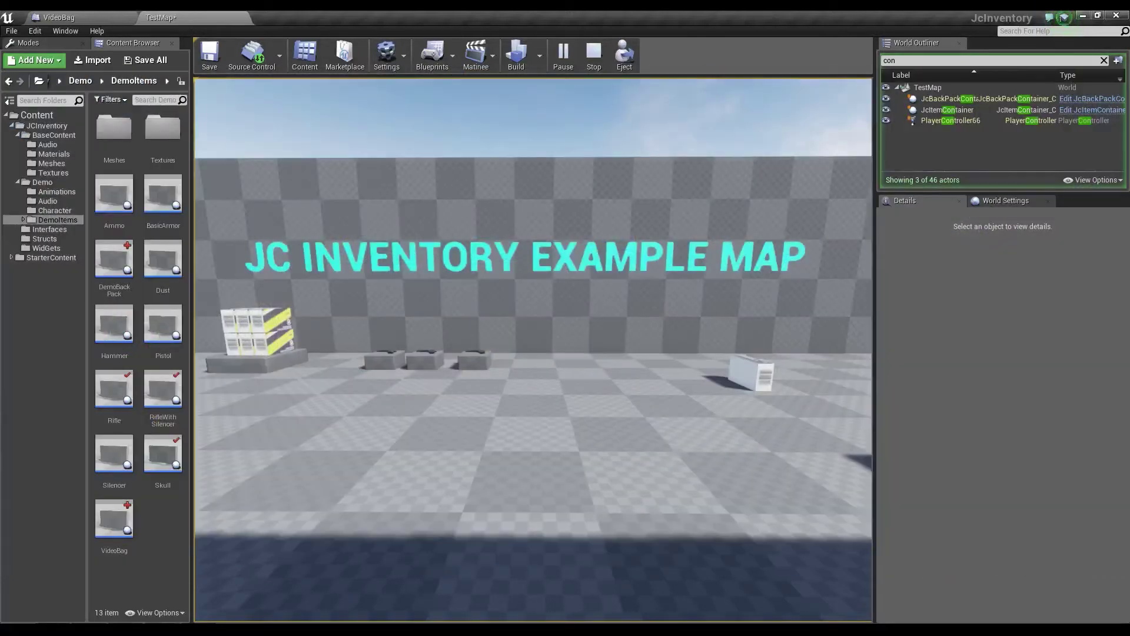
Walk to the white box on the floor of the example map and pick it up
key("w")
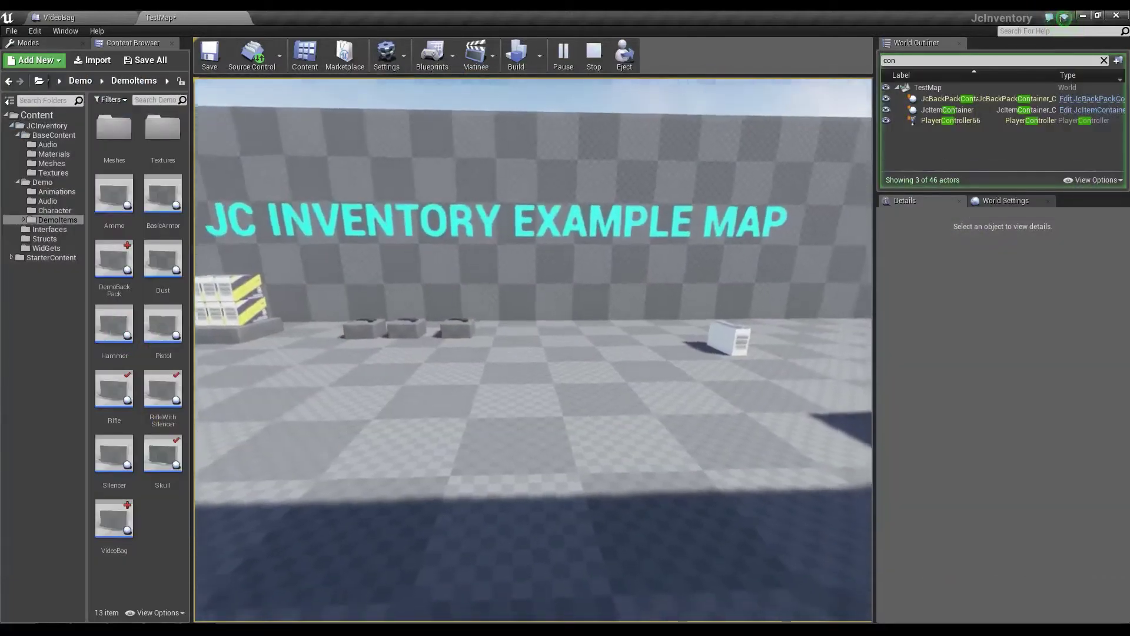
key("w")
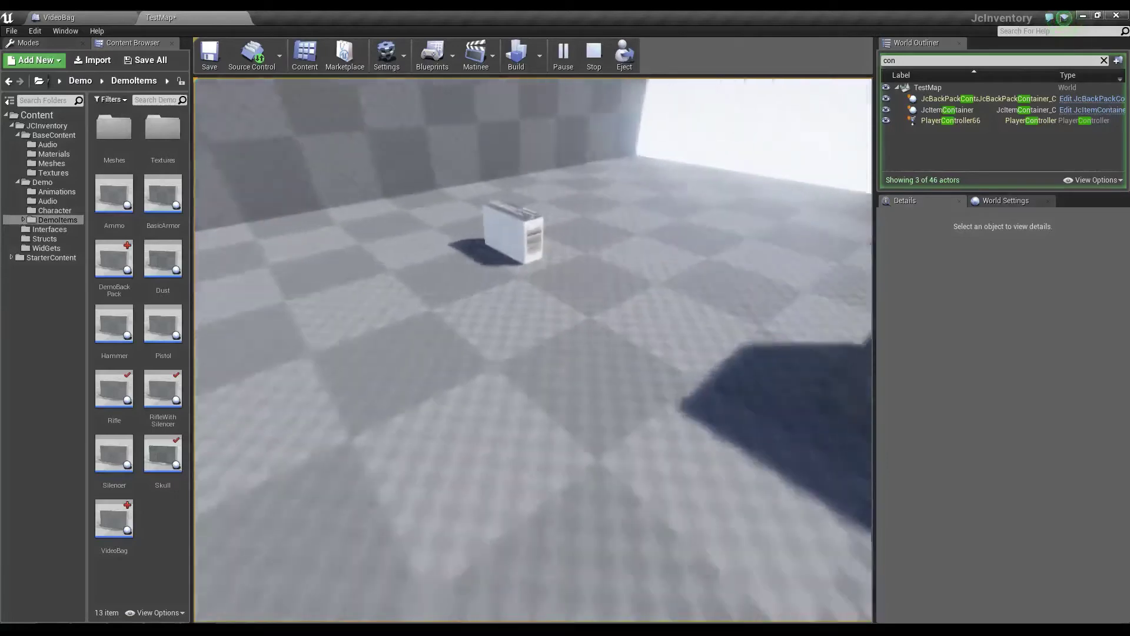
key("e")
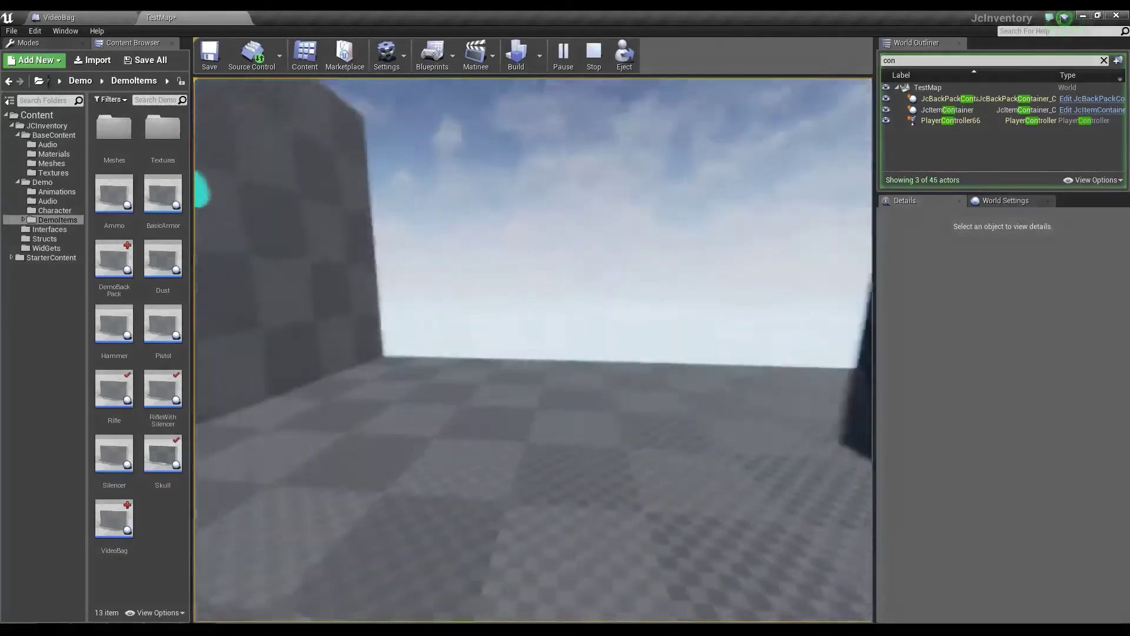
Open the player inventory and look inside the Demo Backpack, closing the backpack window when done
key("i")
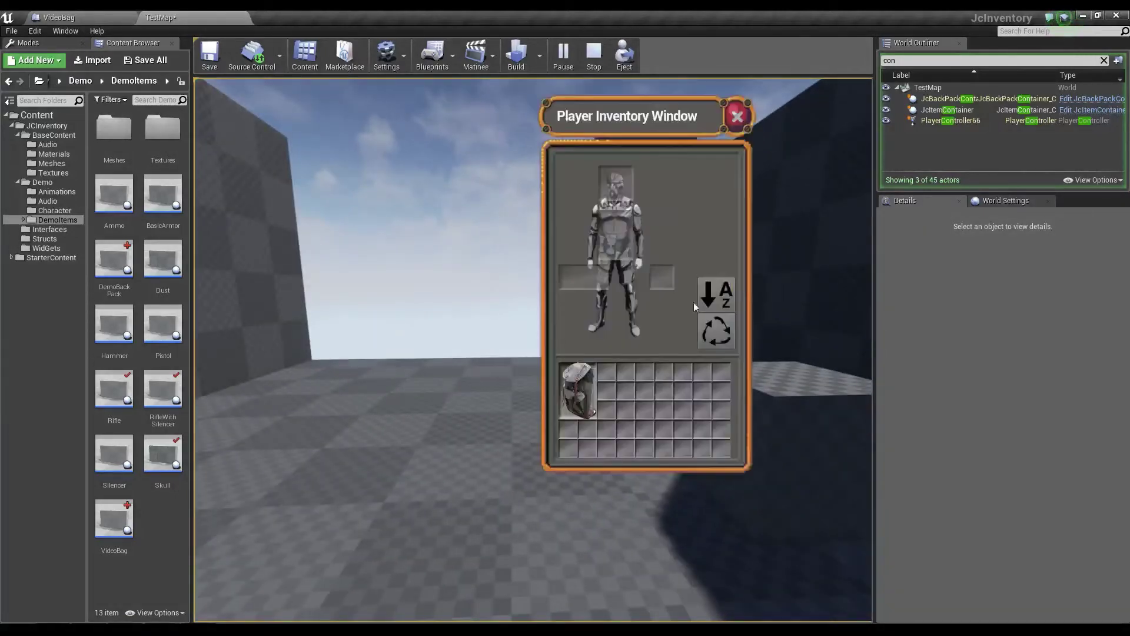
mouse_move(577, 393)
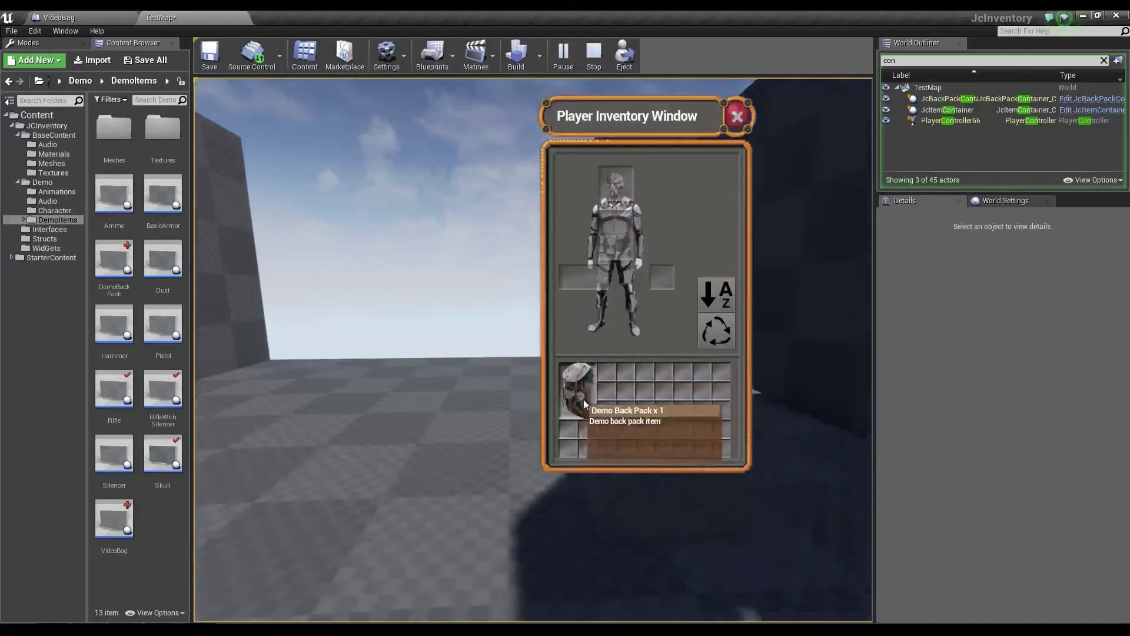
right_click(586, 392)
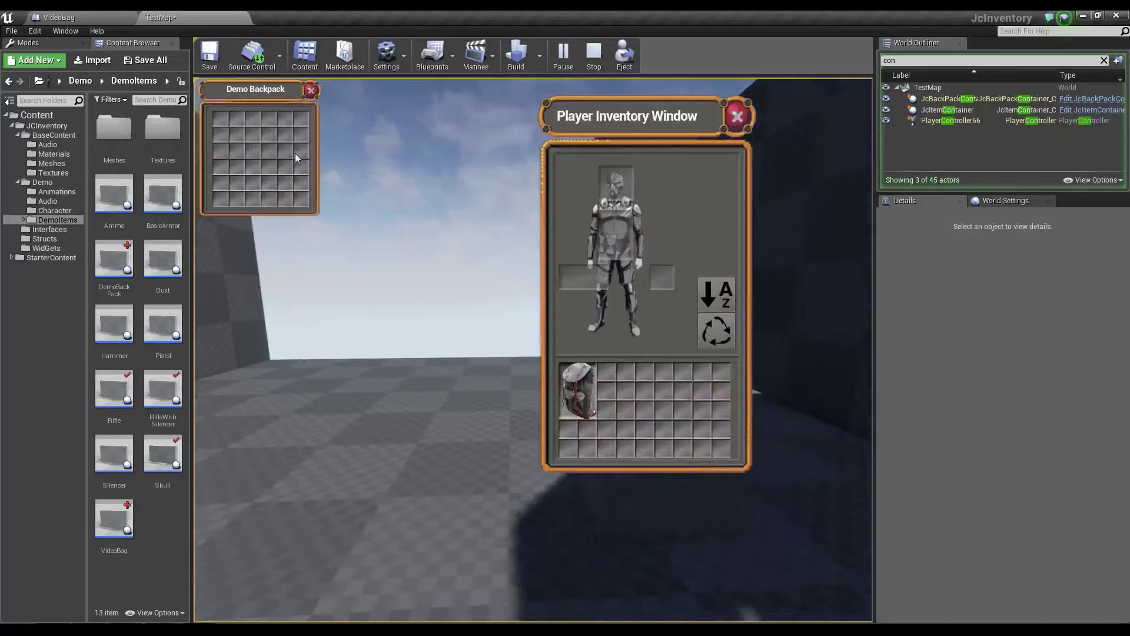
left_click(310, 90)
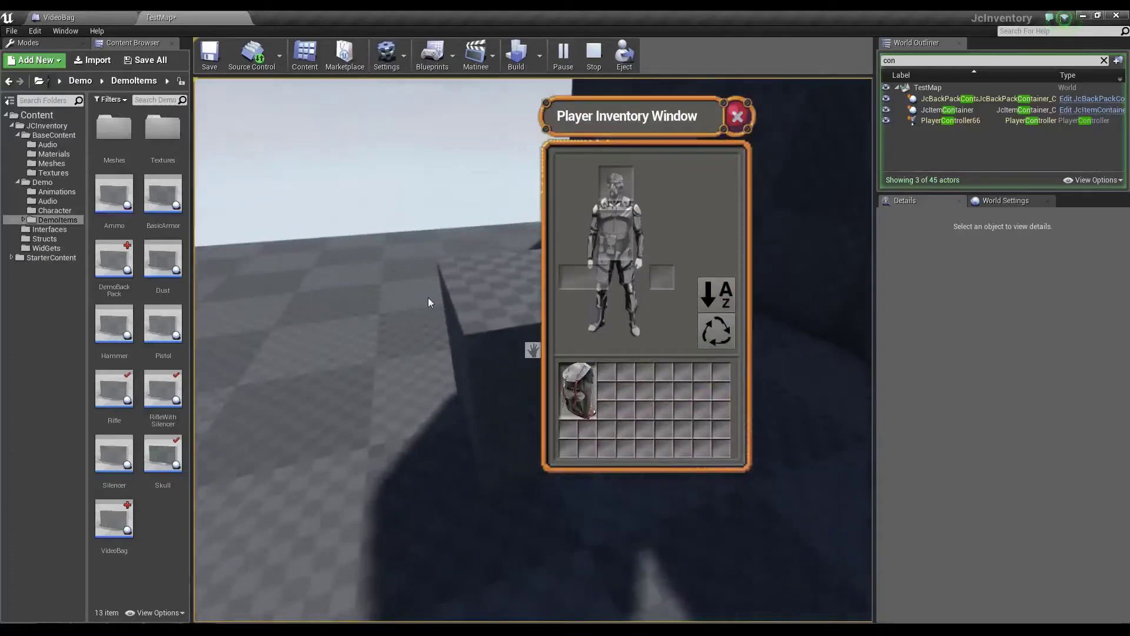
Open the Example Container in the map and put its silencer and hammer into the backpack in the player inventory
key("e")
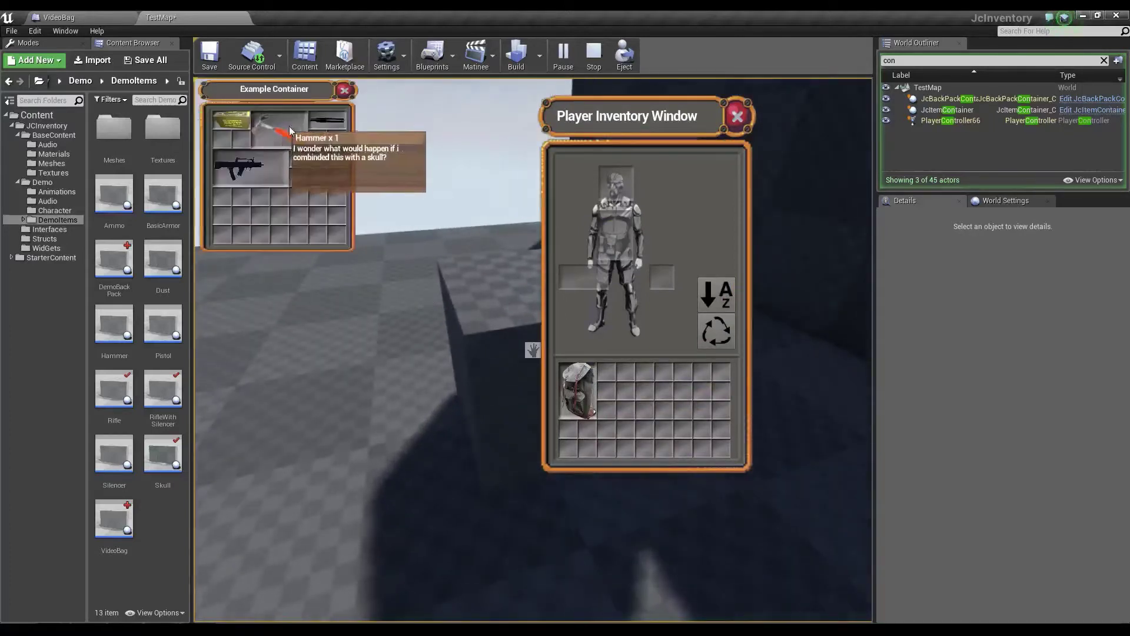
left_click_drag(327, 121, 577, 379)
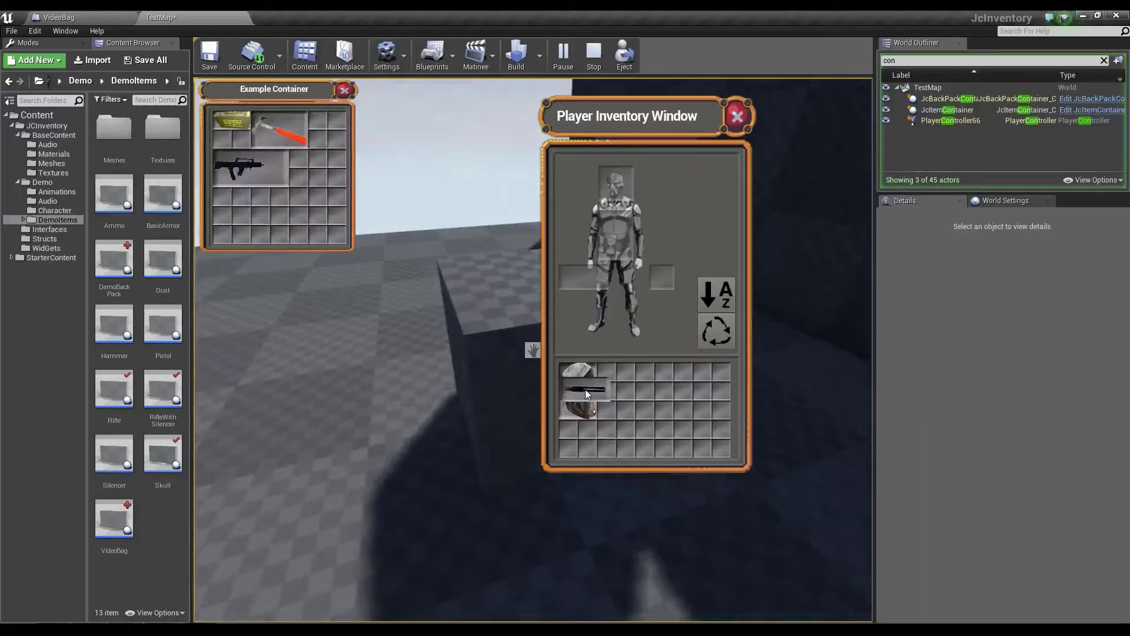
left_click_drag(301, 136, 305, 161)
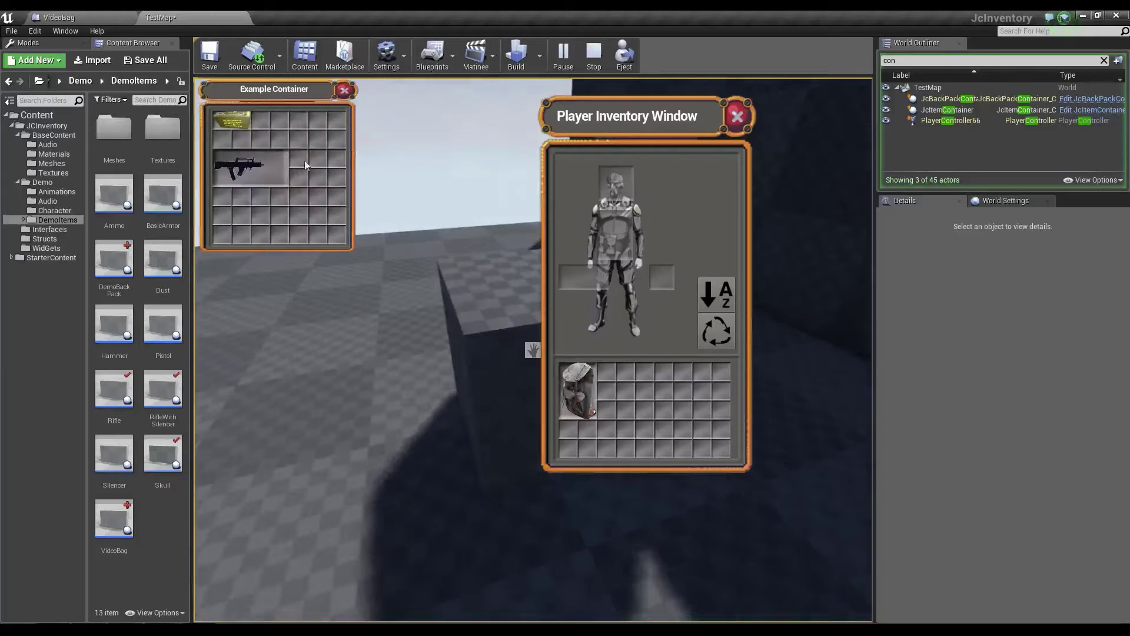
Open the Demo Backpack, move the rifle into it from the Example Container and combine the silencer with the rifle
right_click(584, 396)
left_click_drag(280, 122, 345, 334)
left_click_drag(239, 168, 341, 414)
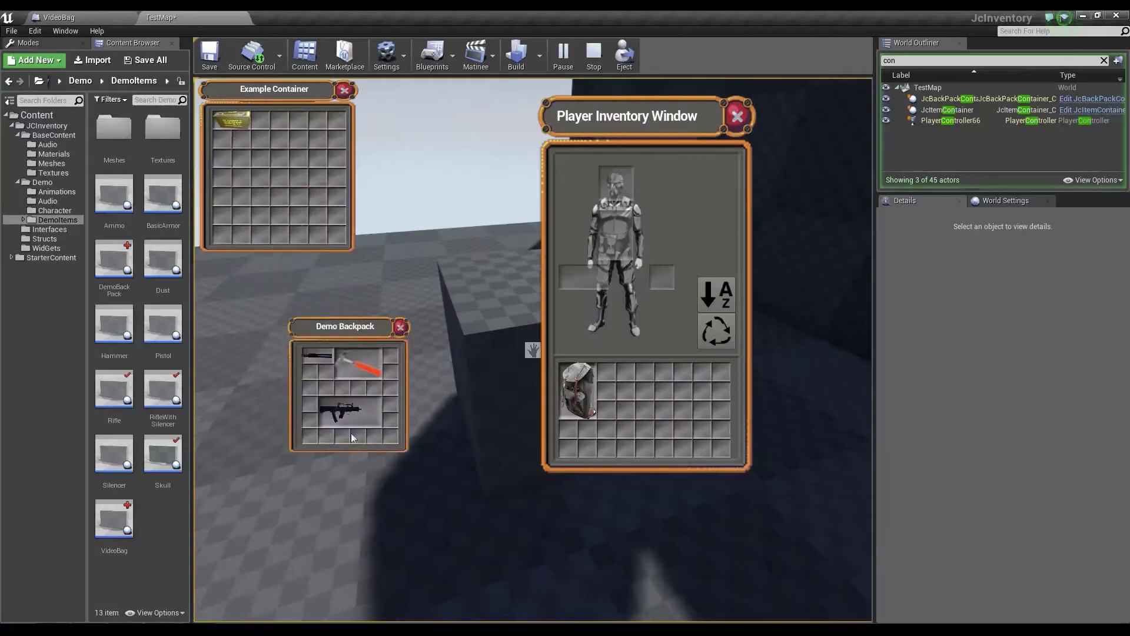
left_click_drag(309, 355, 341, 411)
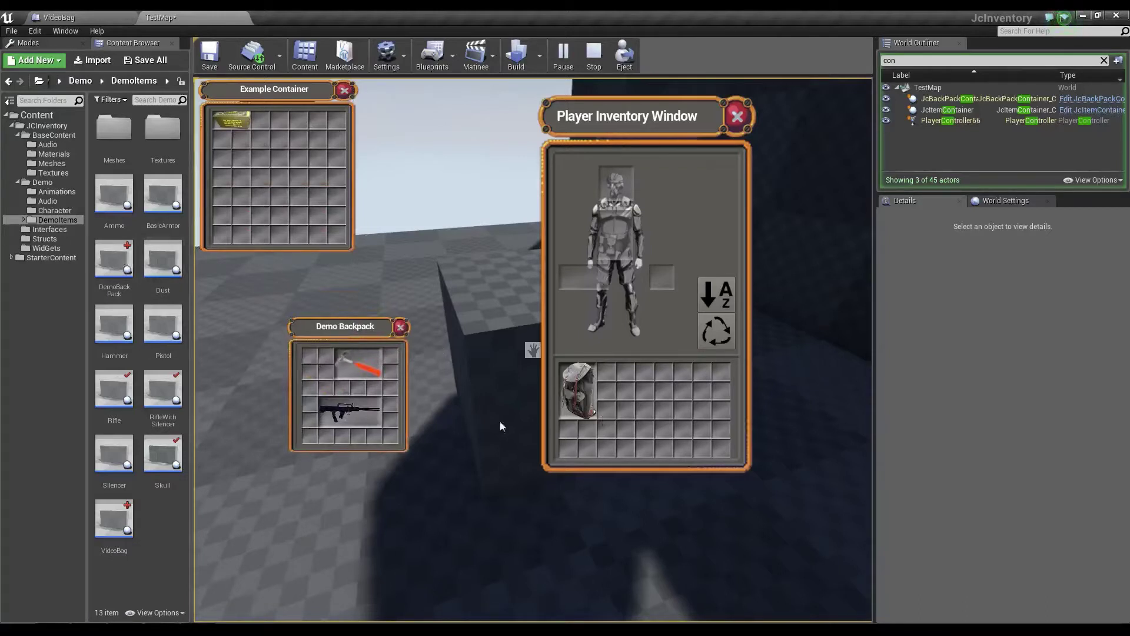
Move the backpack into the Example Container and reopen it there to check its contents
left_click_drag(588, 402, 294, 143)
left_click(405, 331)
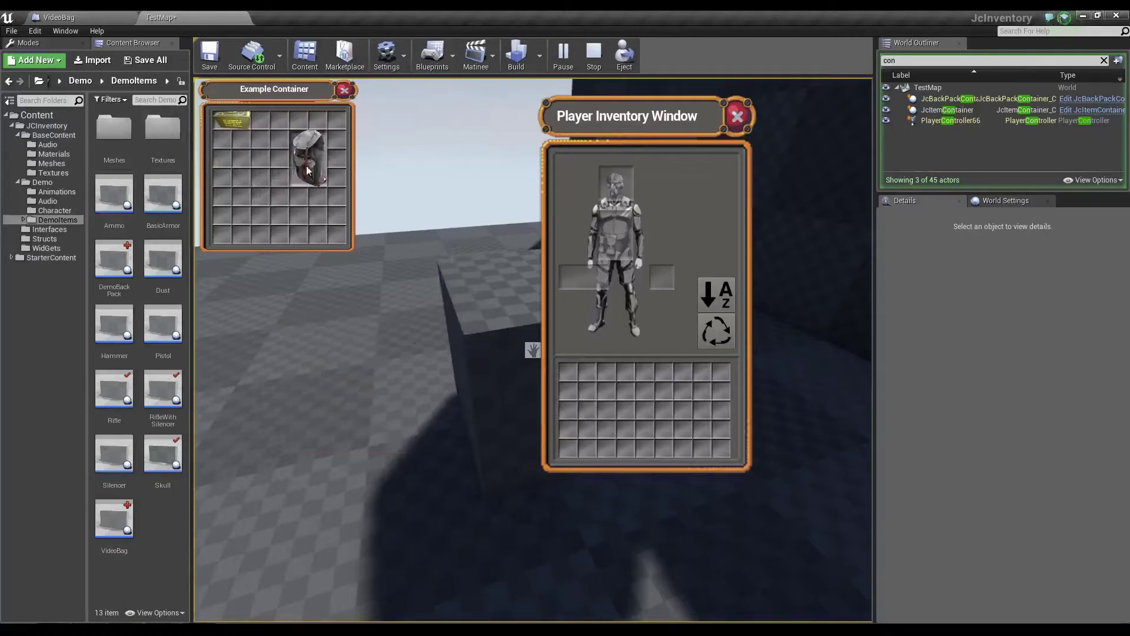
double_click(304, 161)
left_click_drag(285, 113, 312, 197)
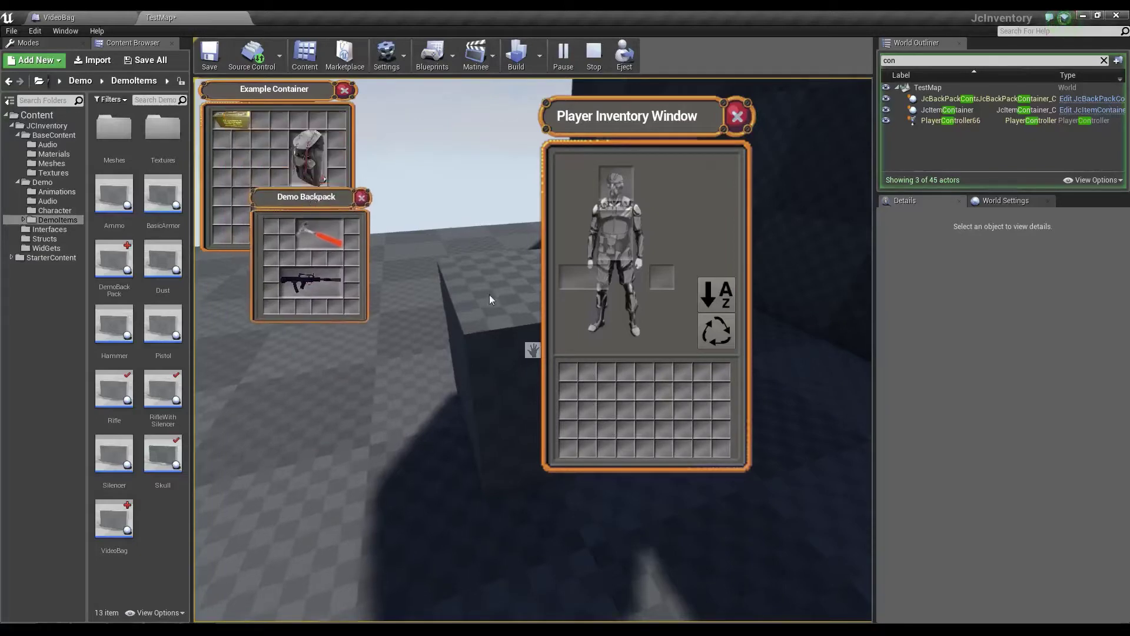
Step away, reopen the Example Container and return the backpack to the player inventory, opening it to check its contents
key("s")
left_click_drag(489, 295, 466, 299)
key("w")
key("e")
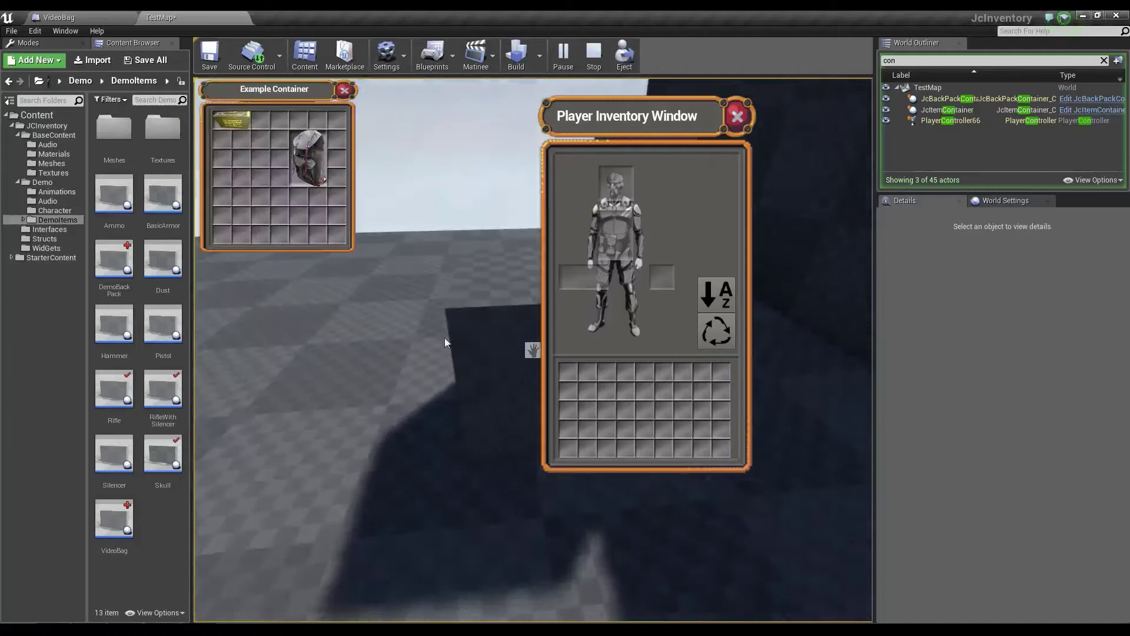
left_click_drag(327, 175, 597, 405)
double_click(597, 405)
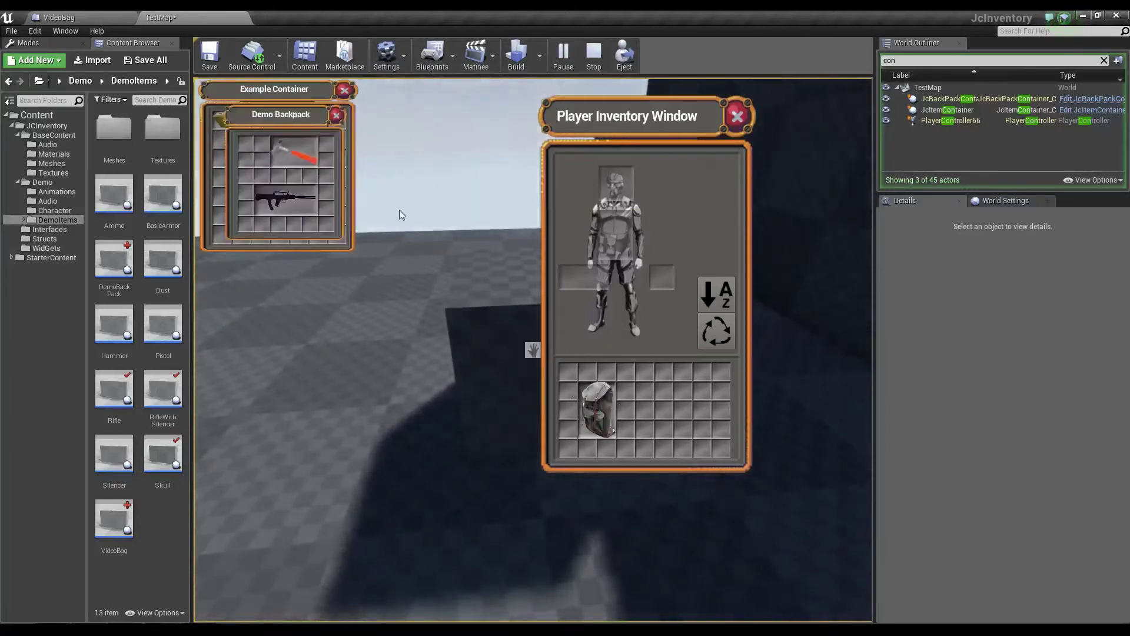
Close the Example Container and drop the backpack from the player inventory onto the map floor
left_click(344, 90)
left_click_drag(434, 222, 454, 270)
left_click_drag(587, 398, 427, 325)
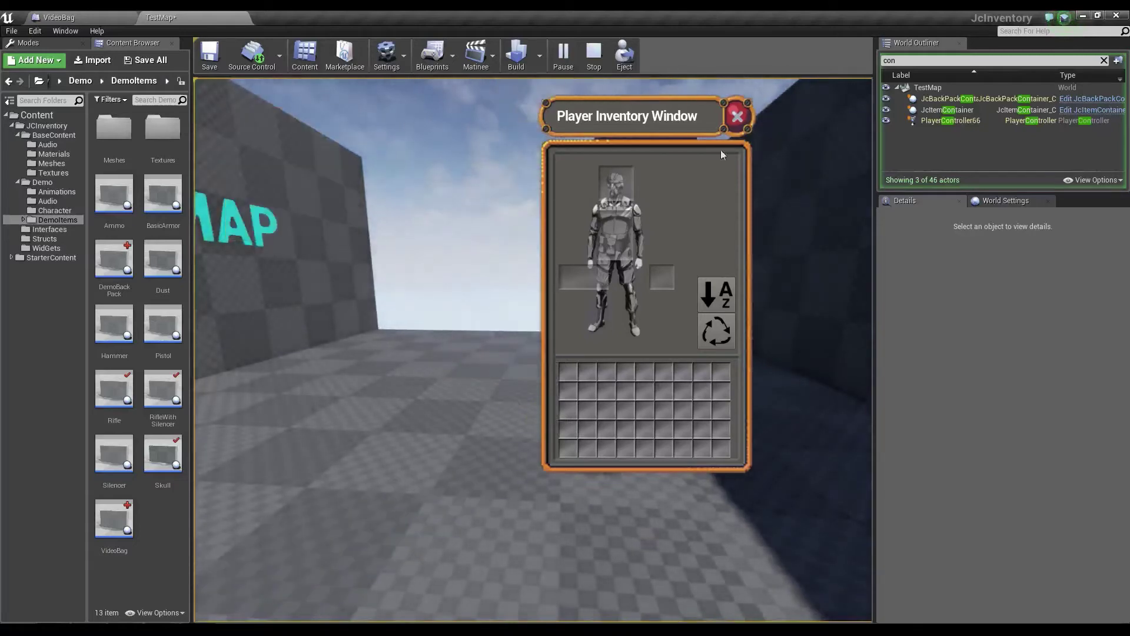
Close the player inventory, walk up to the dropped backpack and pick it up again
left_click(736, 117)
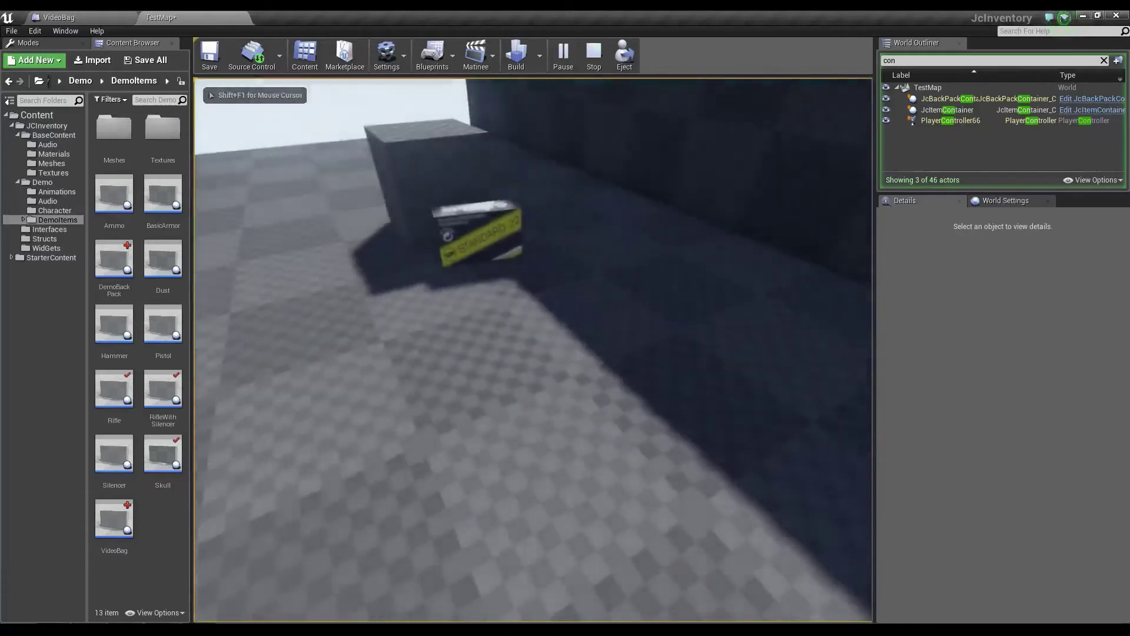
key("w")
left_click(532, 350)
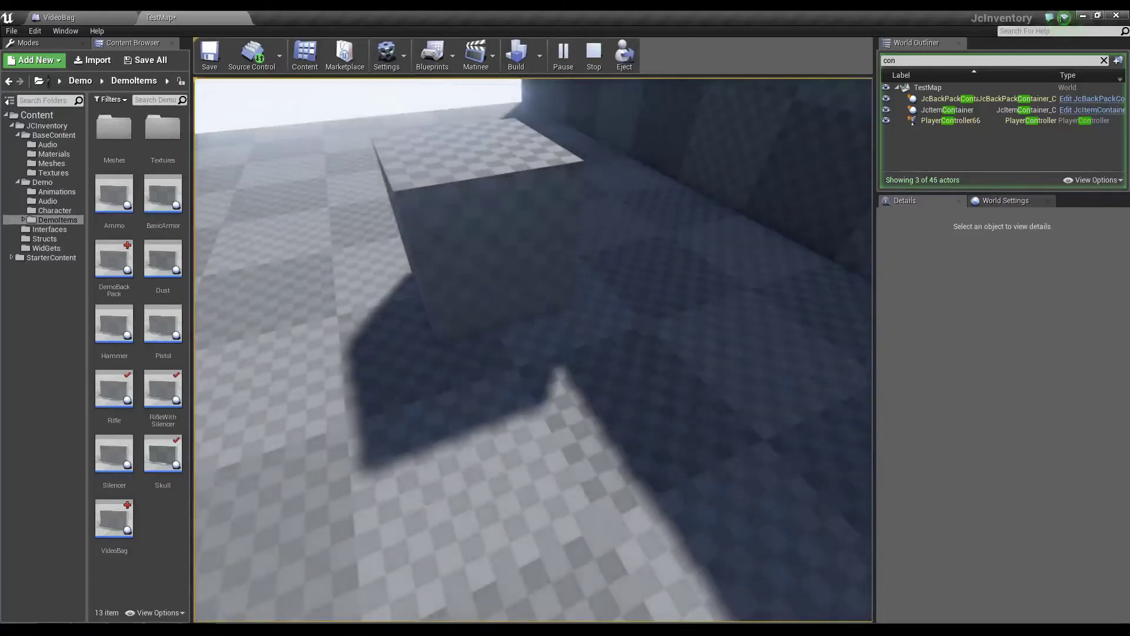
Reopen the player inventory and check which items the retrieved backpack still holds
key("i")
right_click(588, 386)
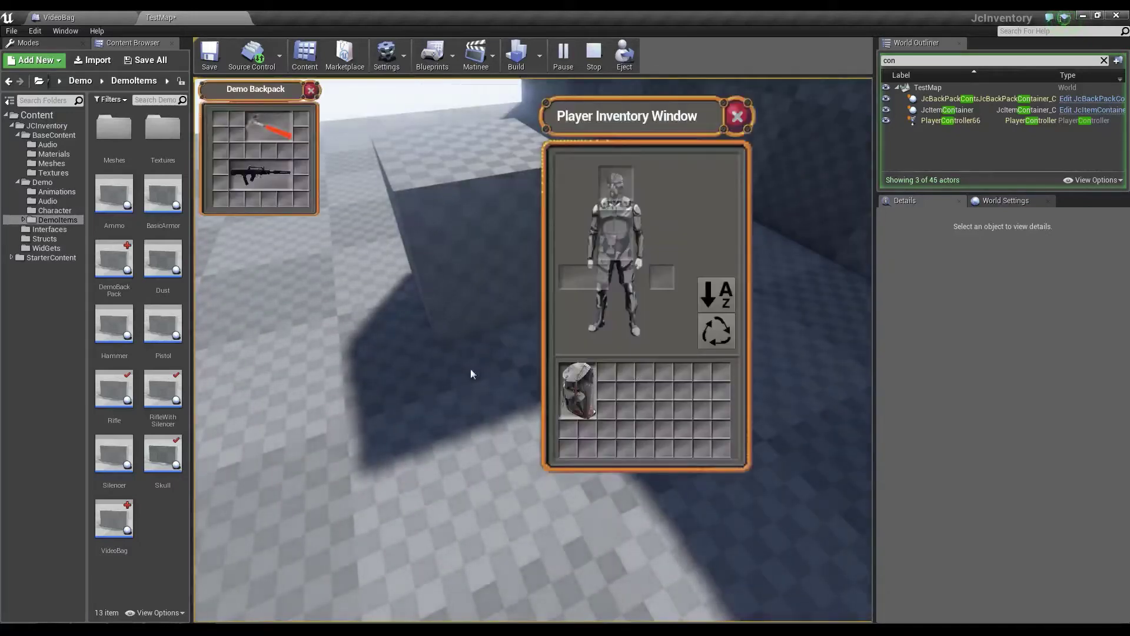
left_click(311, 90)
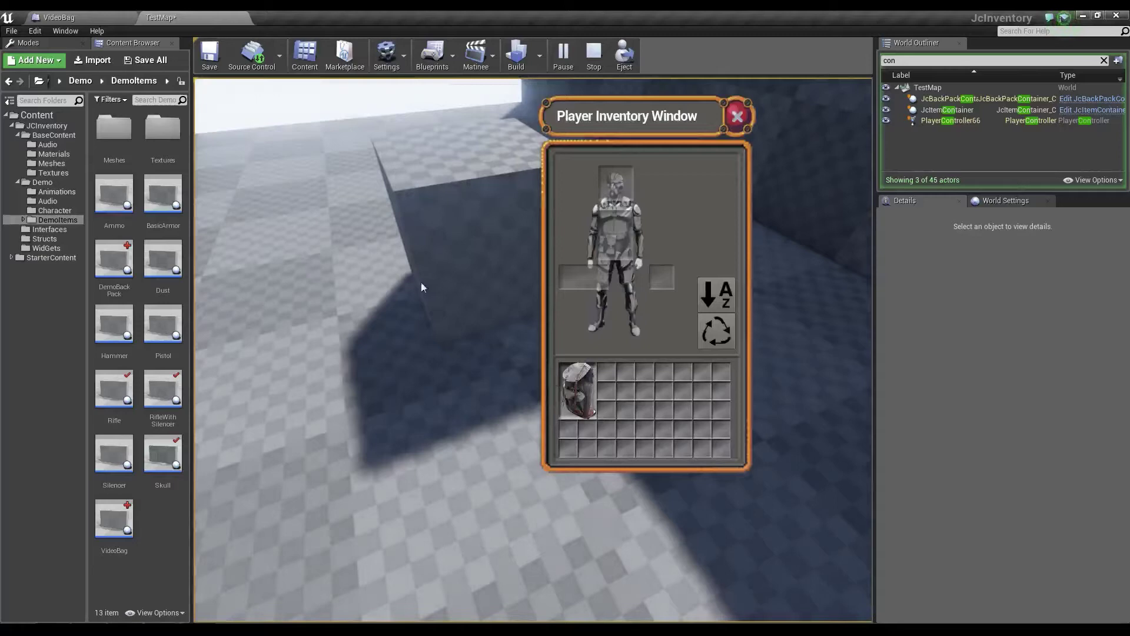
Shift the Player Inventory Window aside, close it and end the play session
right_click_drag(423, 286, 303, 131)
right_click_drag(381, 327, 394, 305)
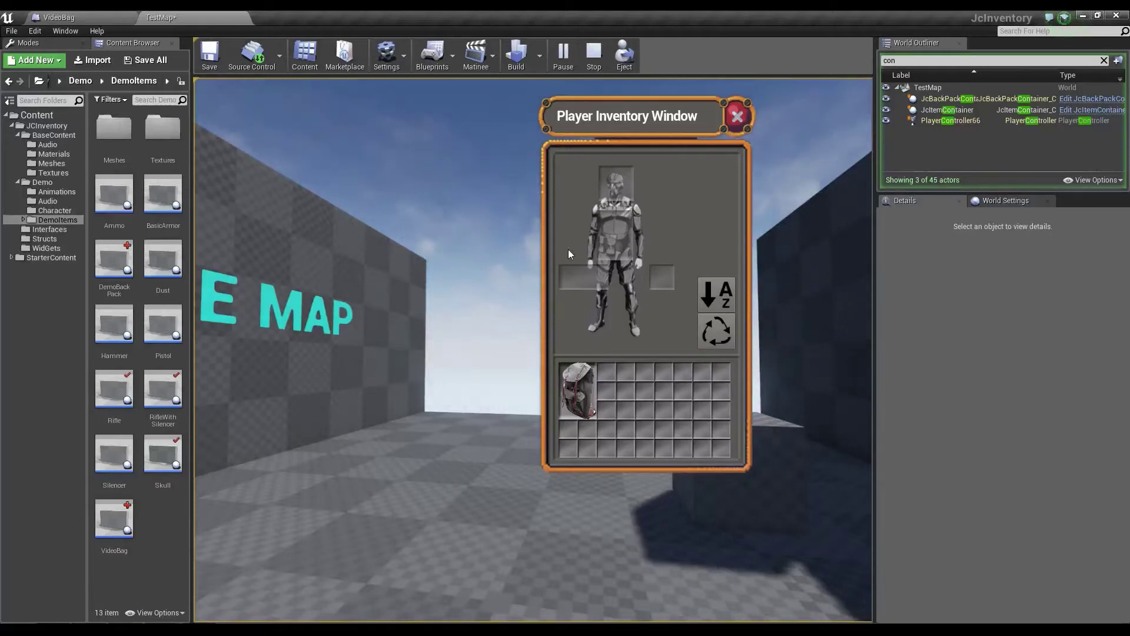
left_click_drag(610, 122, 677, 124)
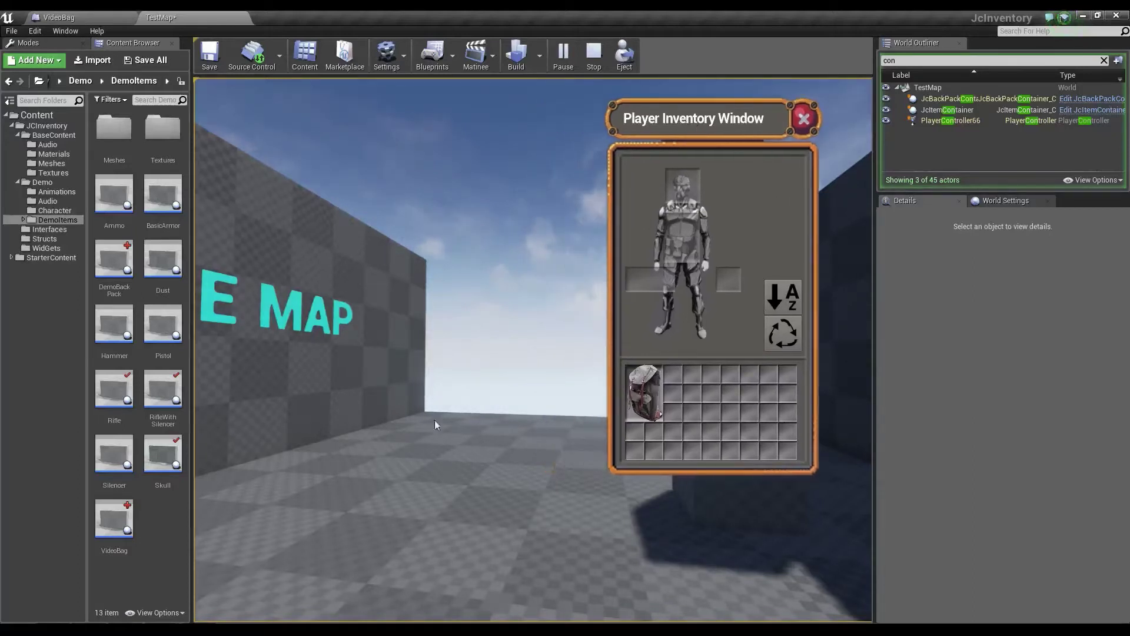
mouse_move(639, 394)
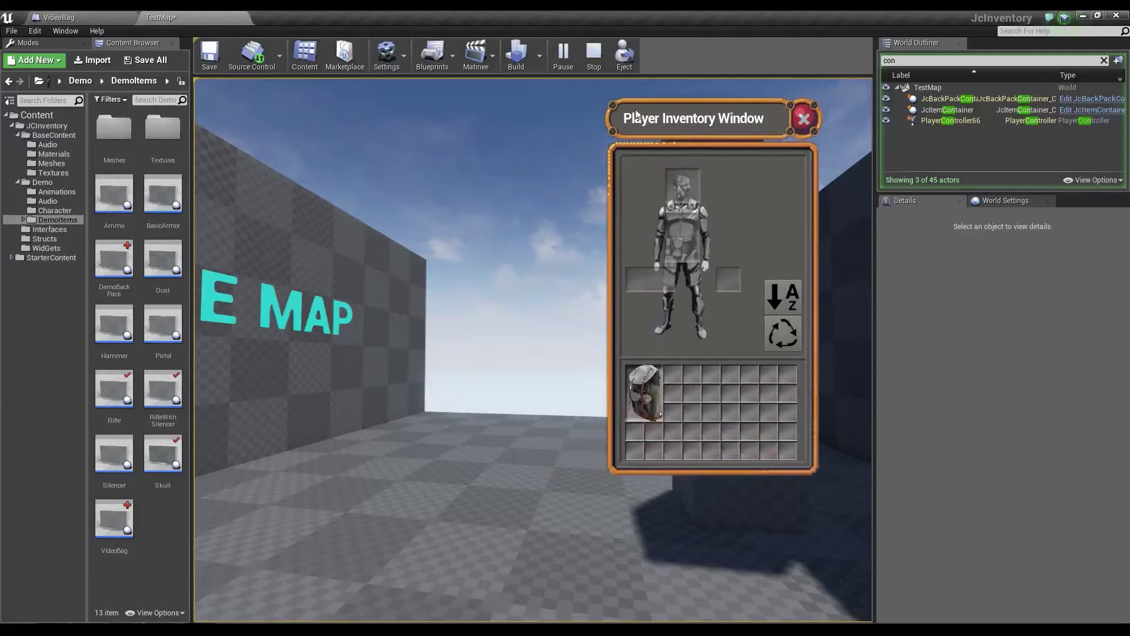
left_click(802, 120)
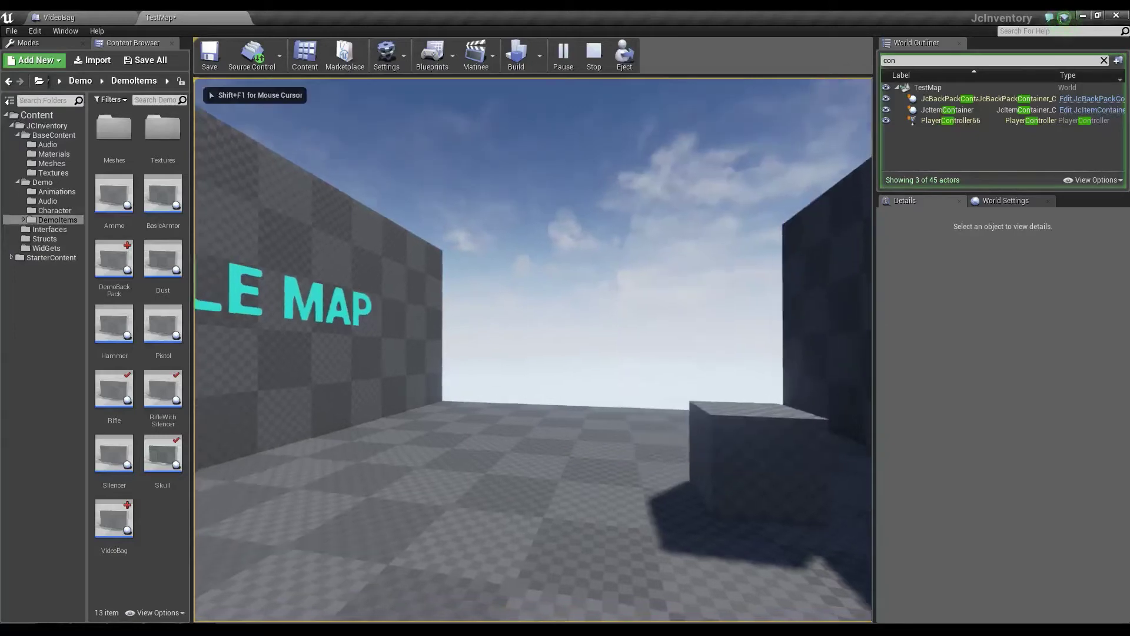
key("Escape")
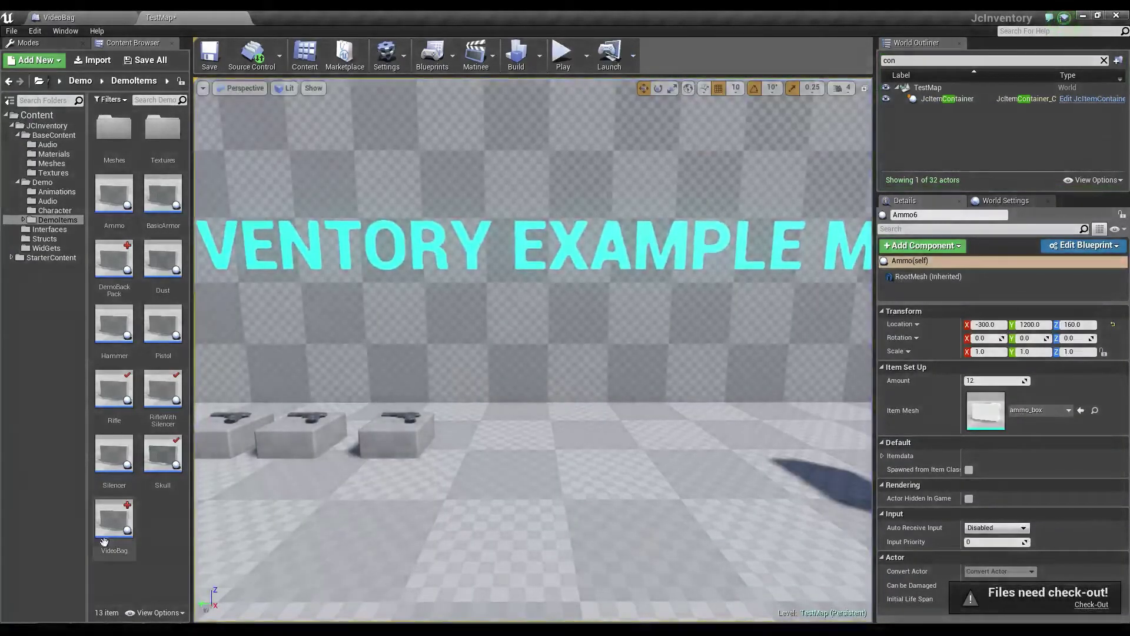
Create a Blueprint Class in the DemoItems folder with JCBackPackItem as its parent class
right_click(164, 525)
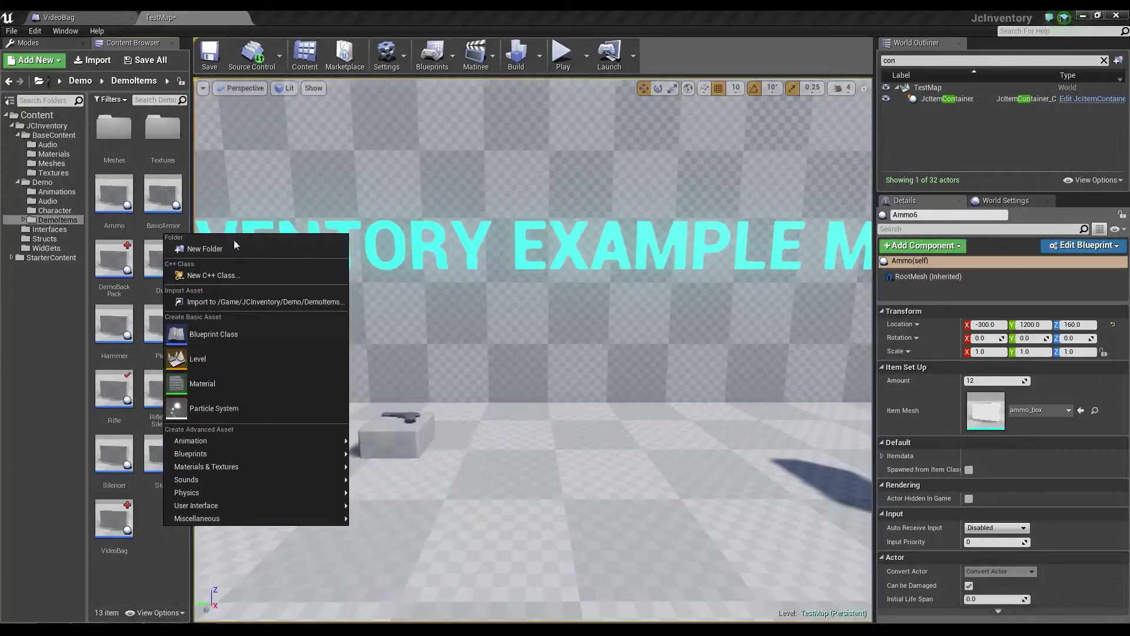
mouse_move(224, 452)
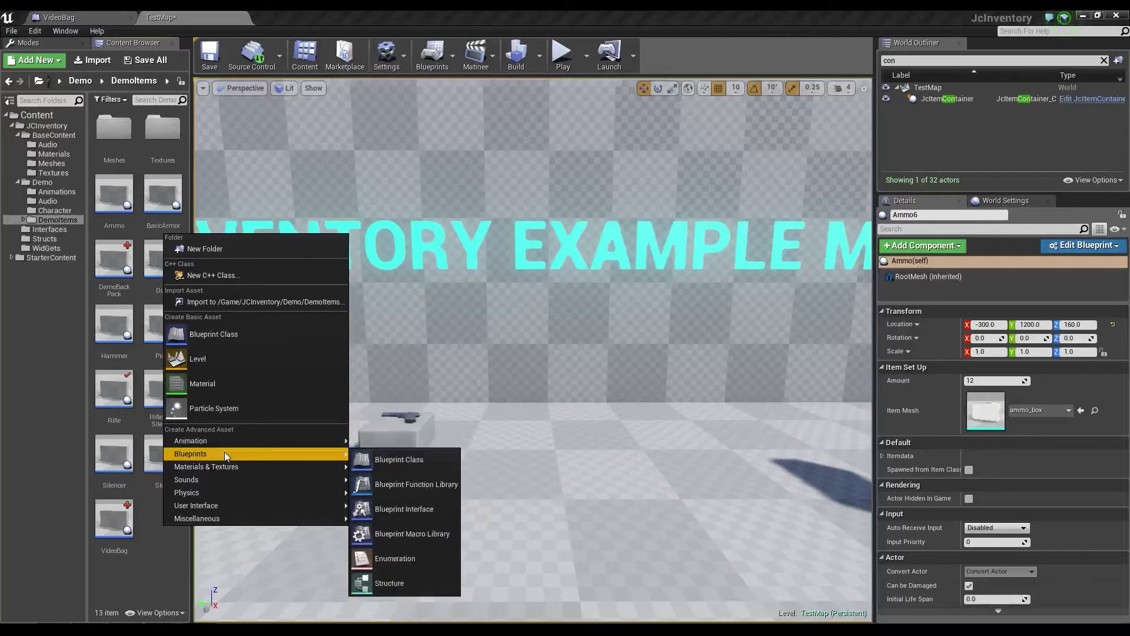
left_click(404, 465)
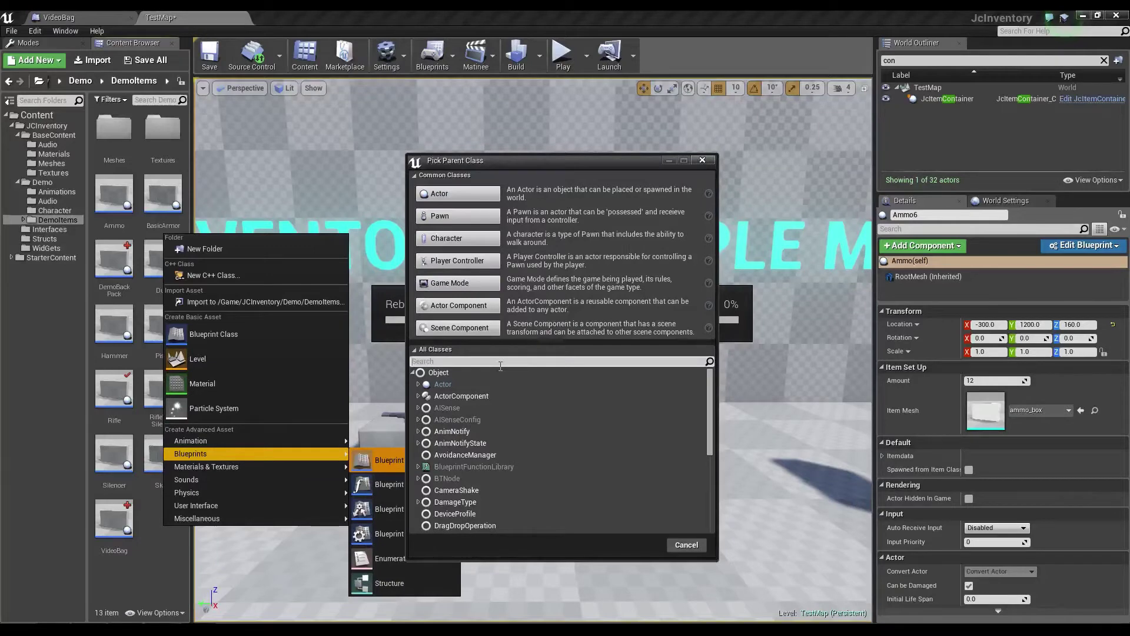
type("Jcback")
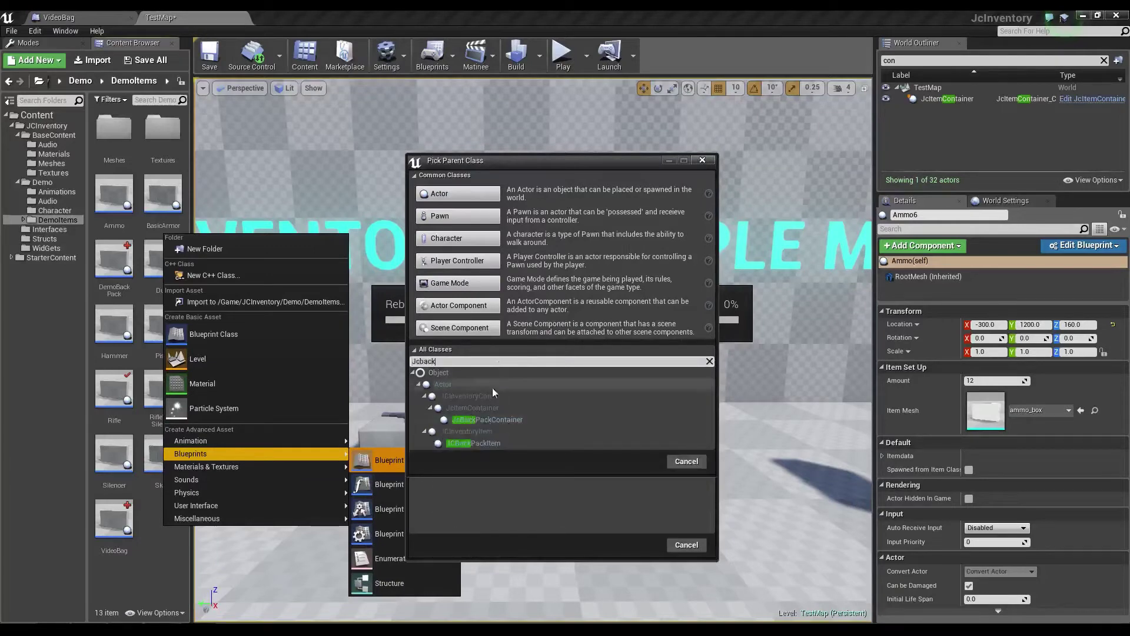
left_click(477, 443)
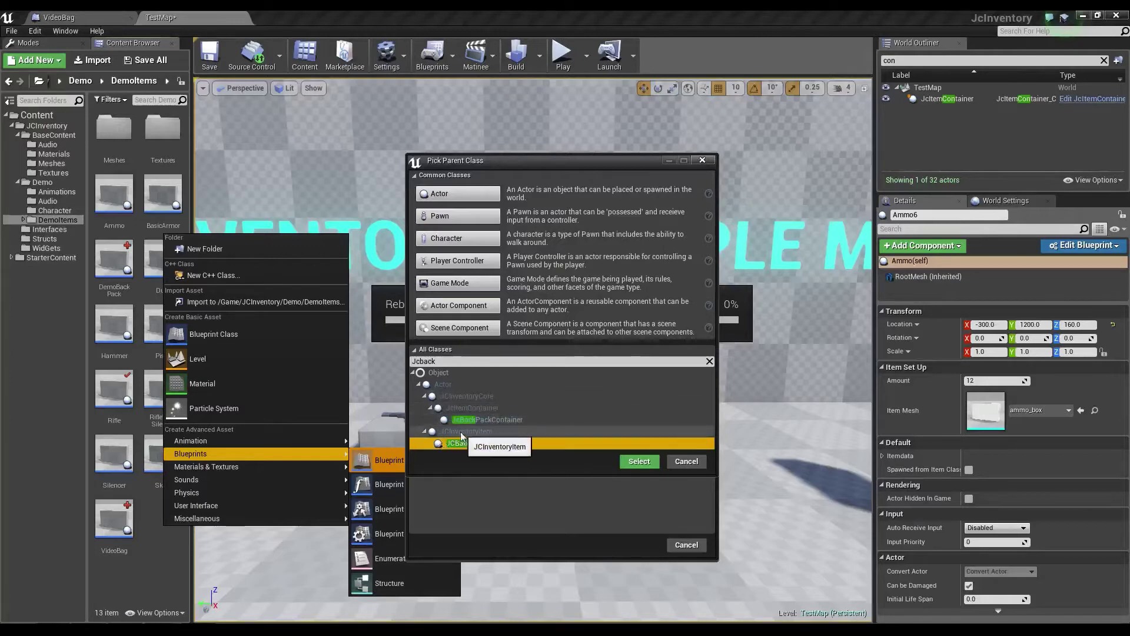
left_click(631, 462)
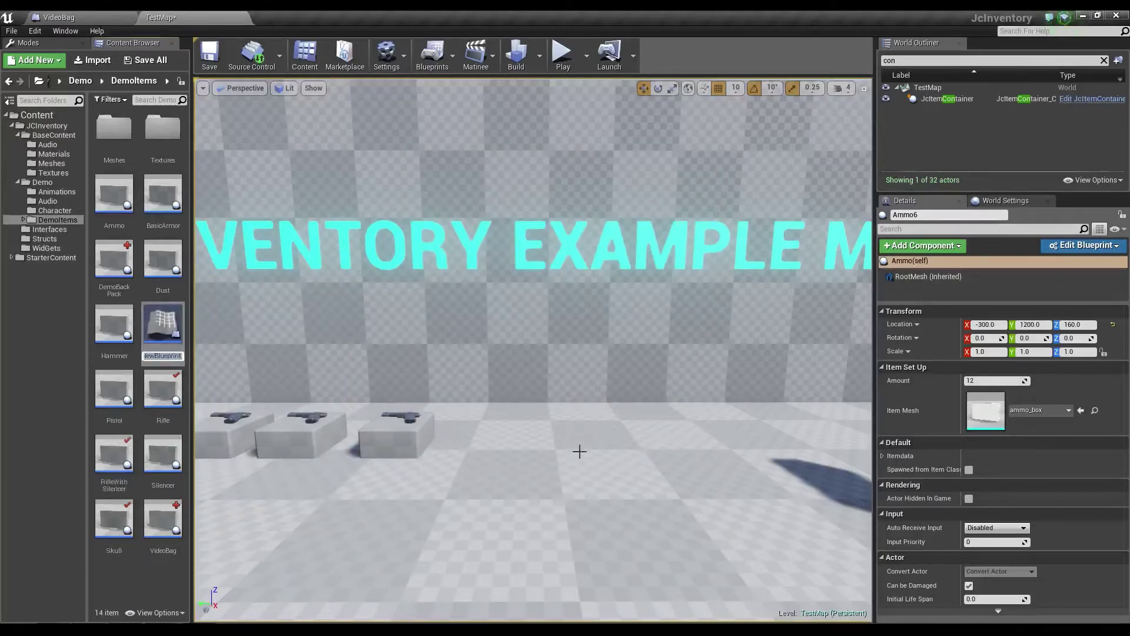
Name the new blueprint VideoDemoBackPack
type("DemoBackPack")
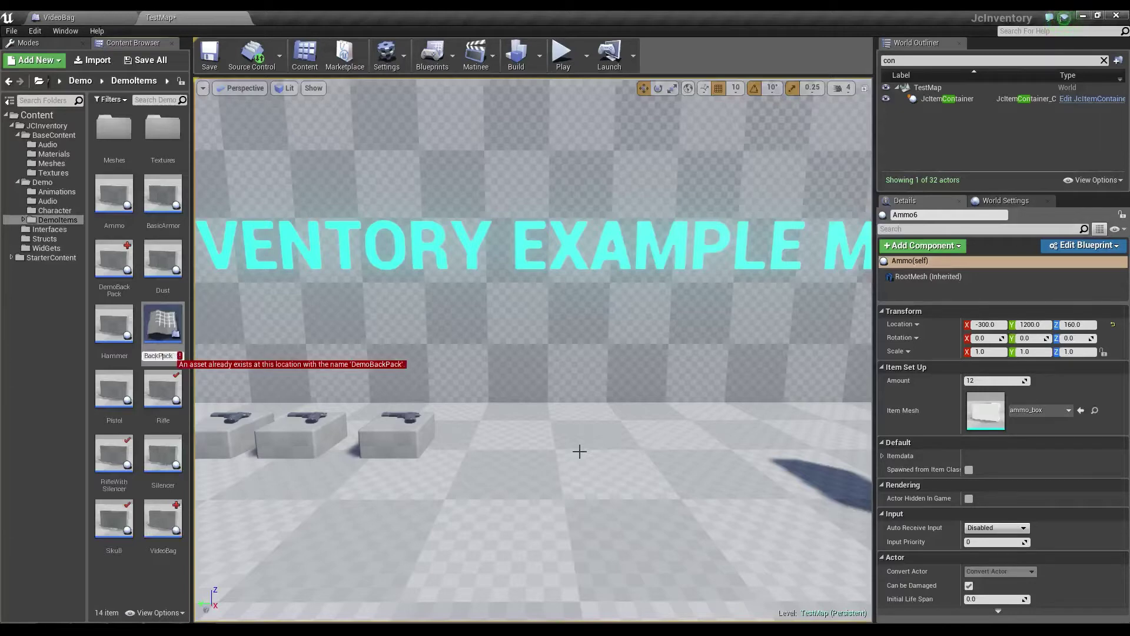
key("Home")
type("Vid")
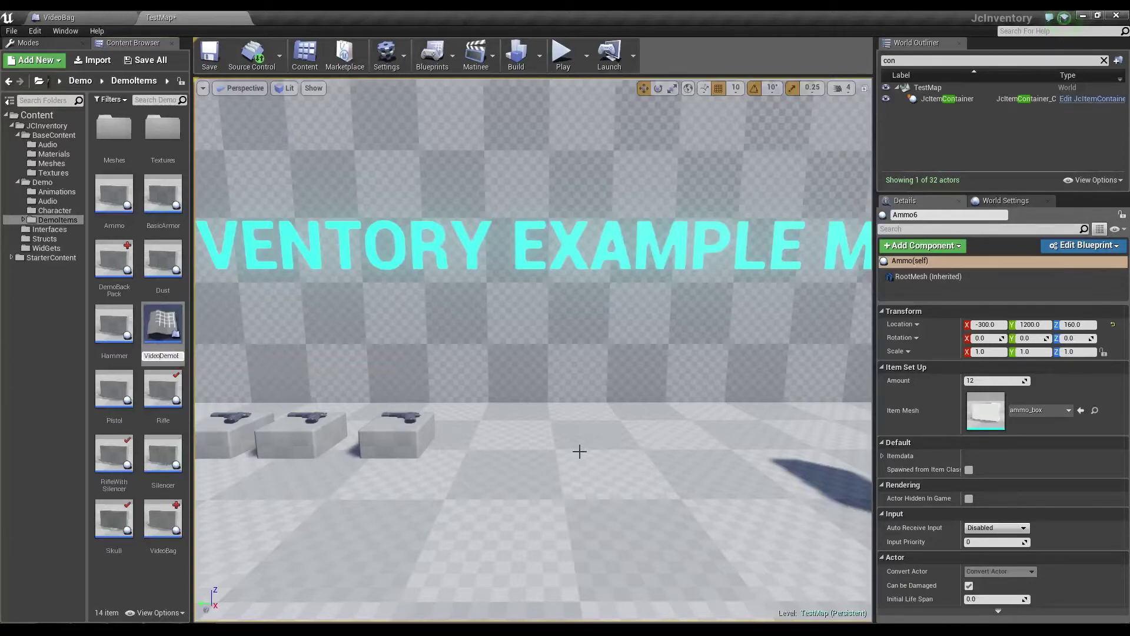
key("Return")
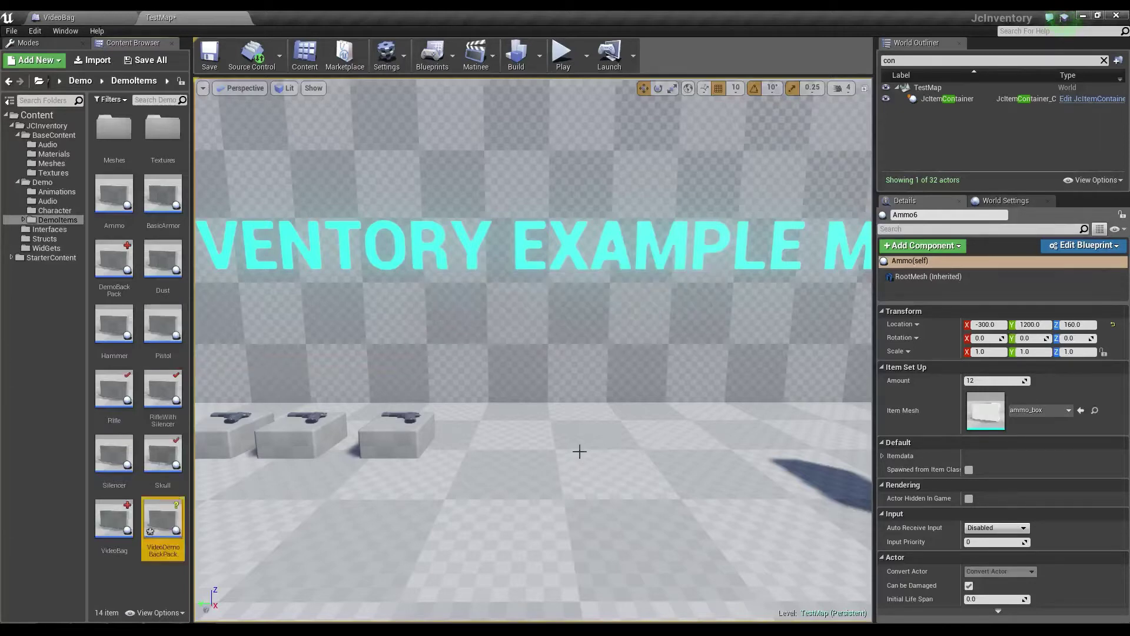
Open the VideoDemoBackPack blueprint and set its item name to "Video Demo backpack", SizeX to 1 and SizeY to 2
double_click(163, 528)
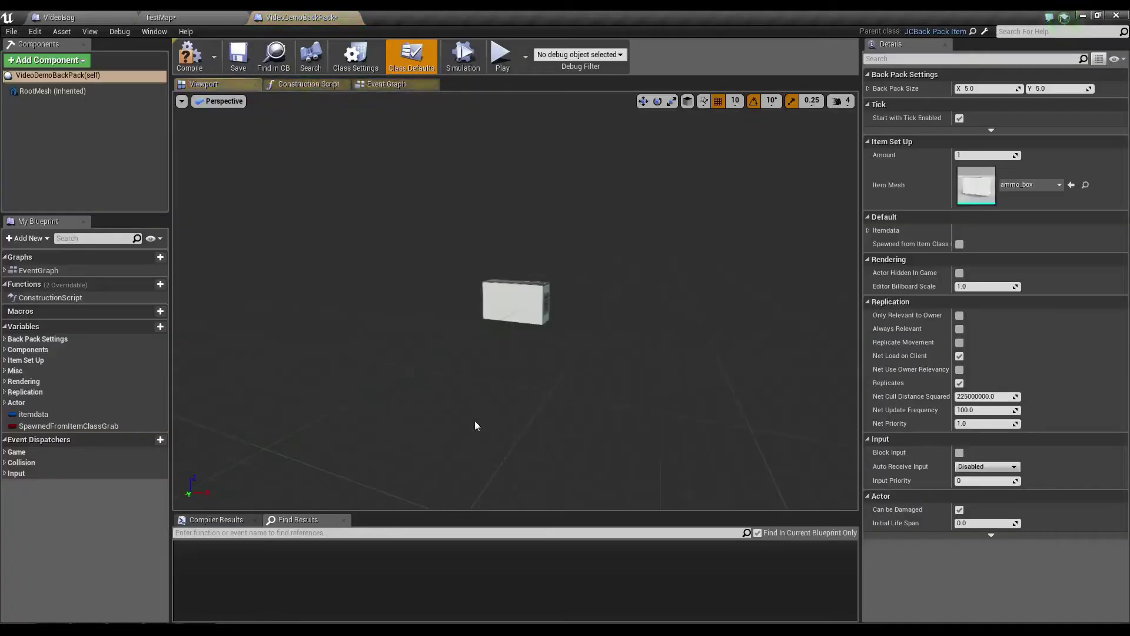
right_click_drag(516, 301, 306, 300)
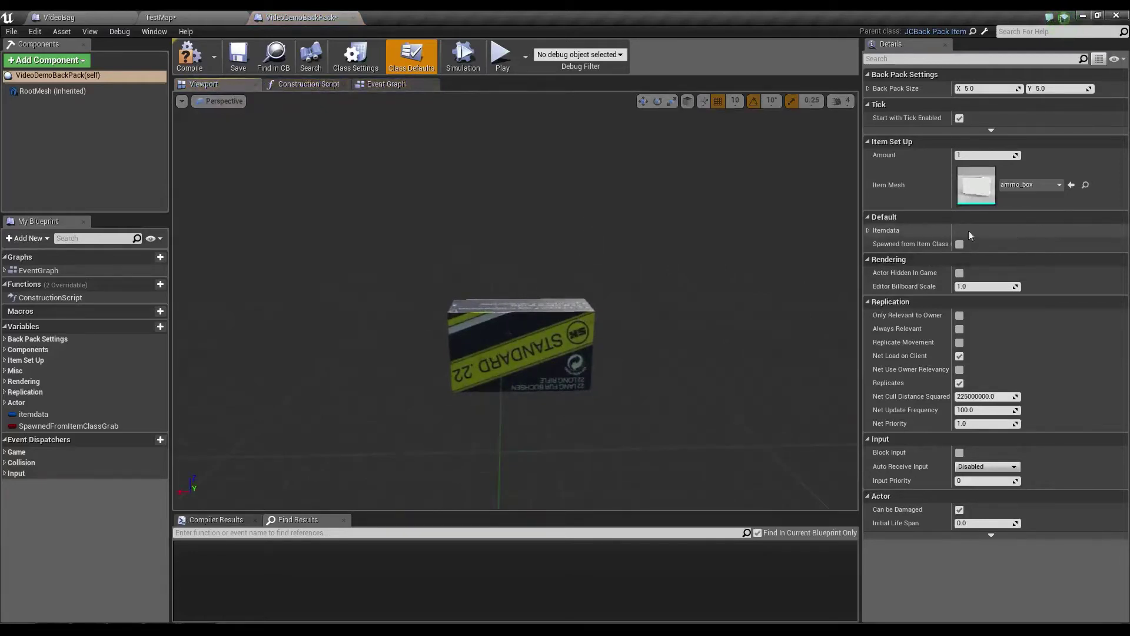
left_click(868, 231)
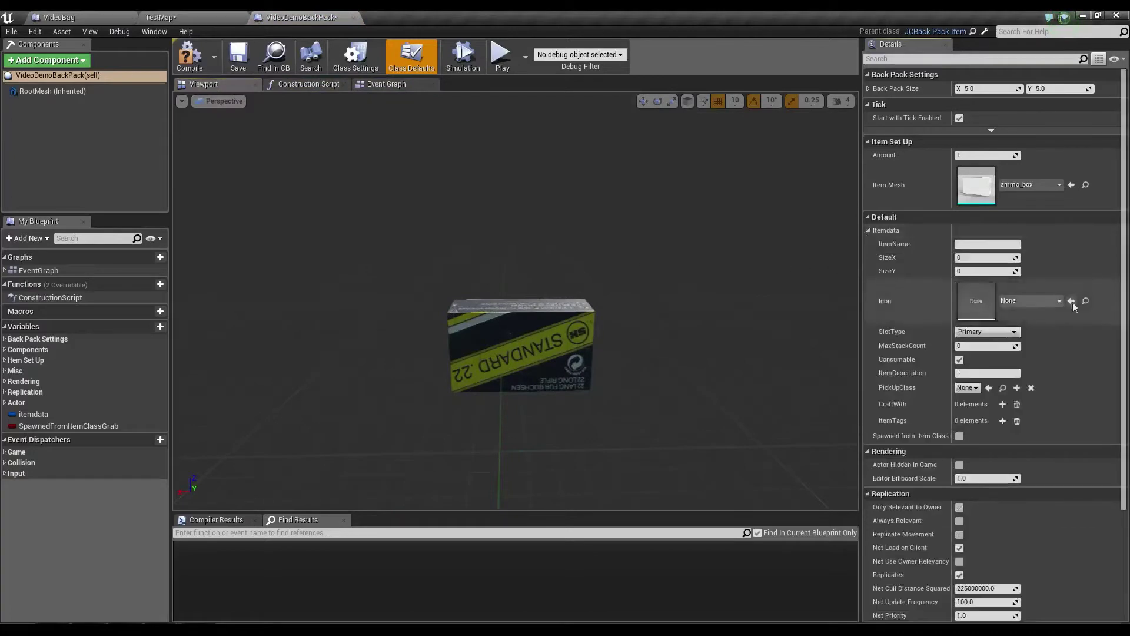
left_click(983, 244)
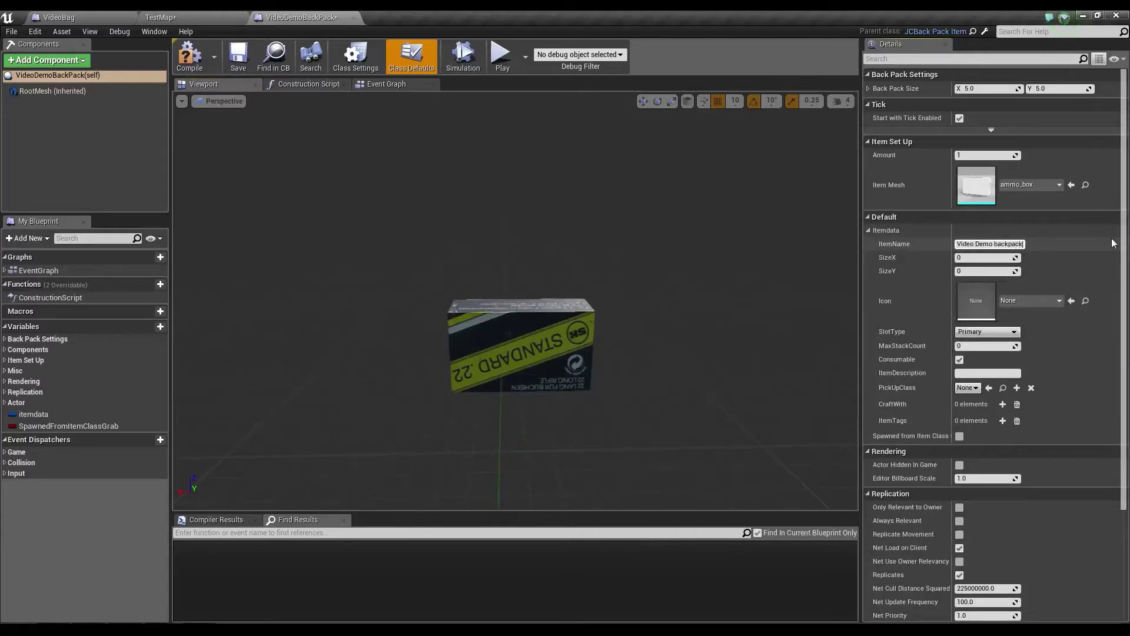
key("Tab")
type("1")
key("Tab")
key("Tab")
Assign the BackPack texture as the item's icon
left_click(1027, 300)
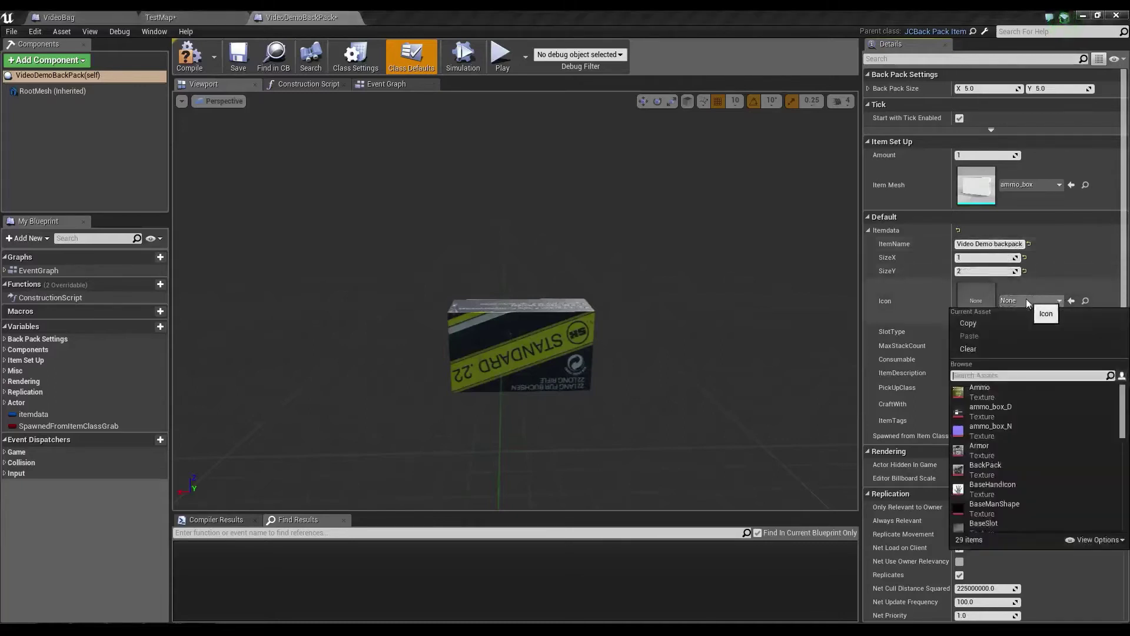
type("back")
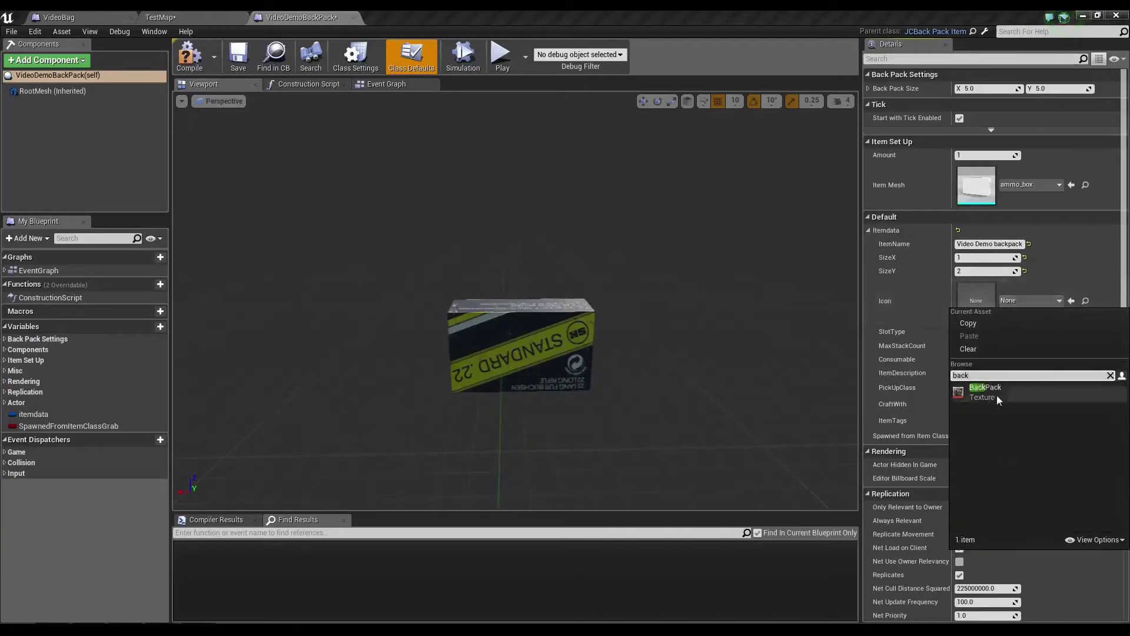
left_click(997, 392)
Set the item's slot type to Misc and MaxStackCount to 1, and make it non-consumable
left_click(976, 332)
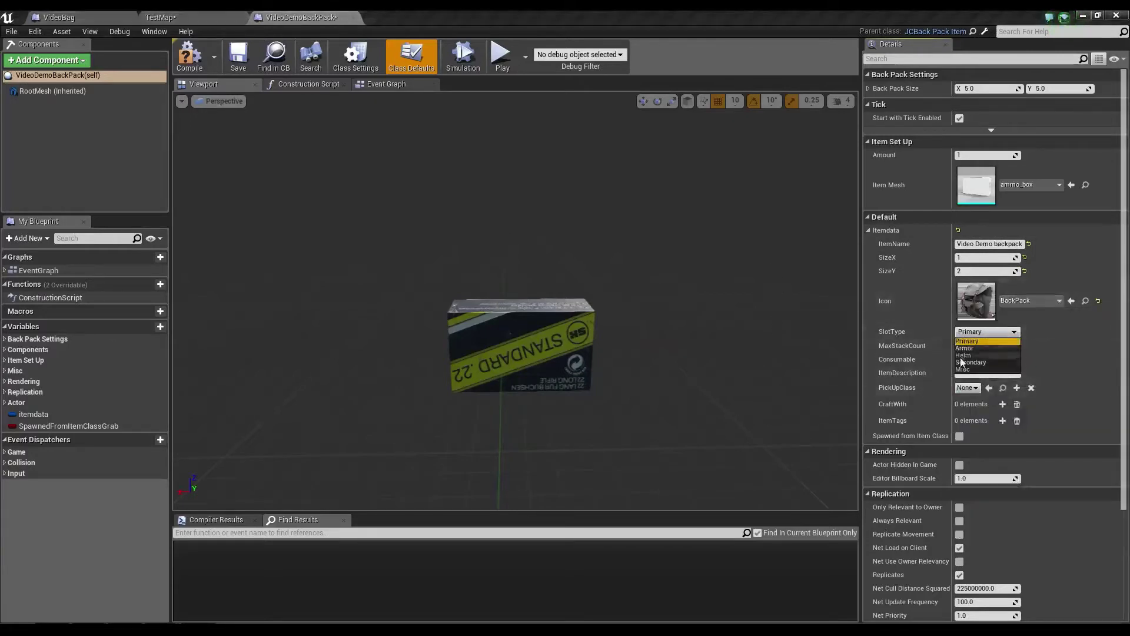
left_click(963, 370)
left_click(980, 345)
type("1")
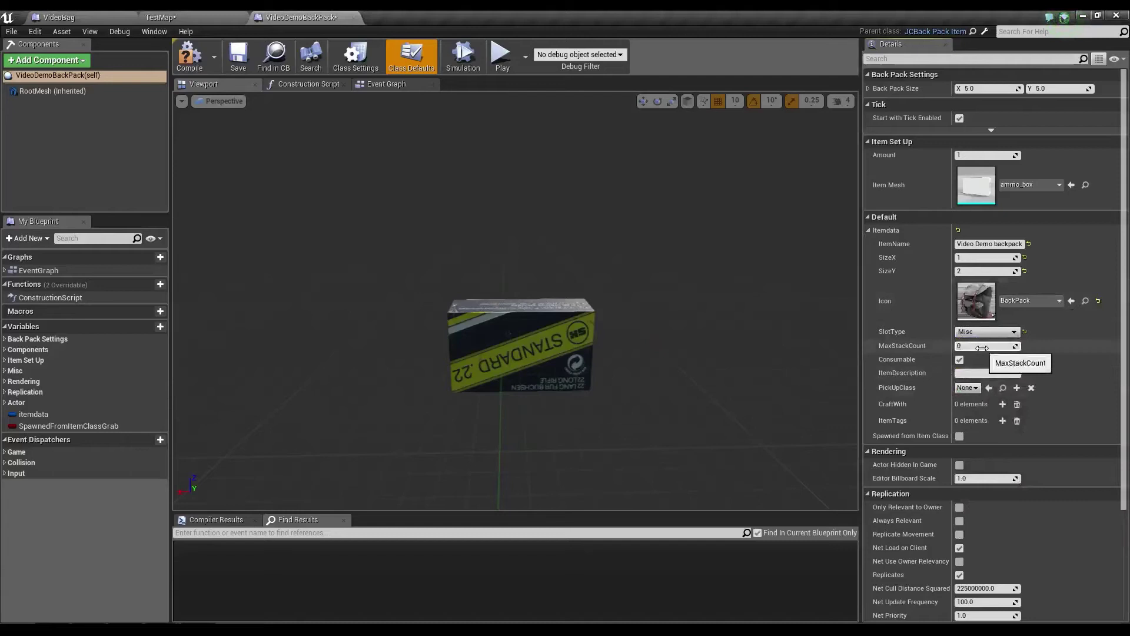
left_click(959, 359)
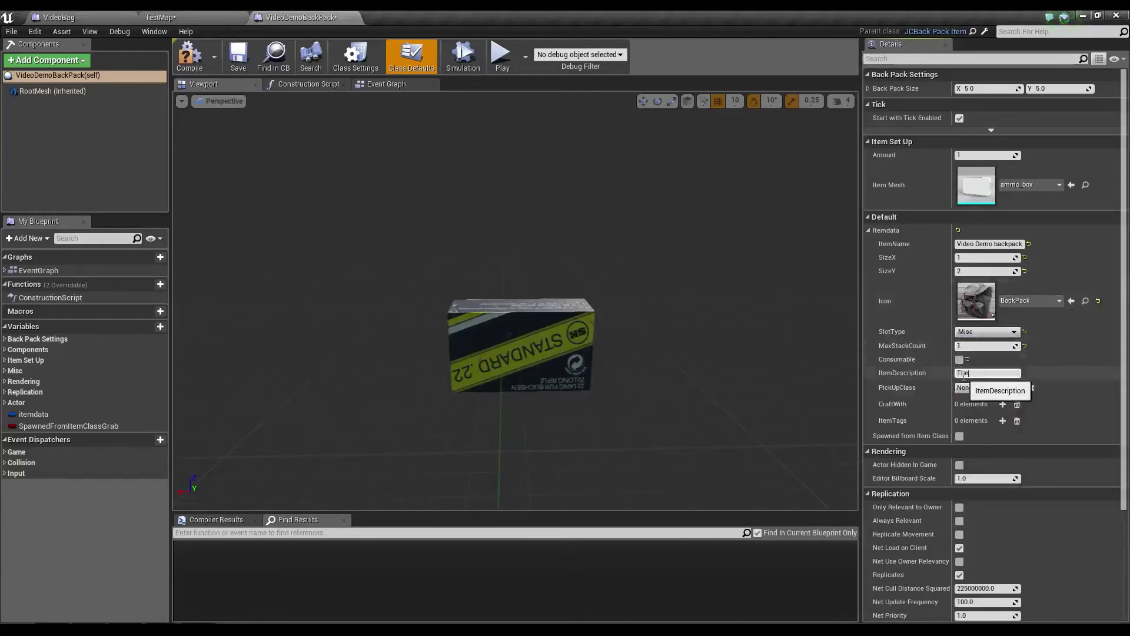
Enter the item description "The is a demo backpack" and choose VideoDemoBackPack as the PickUpClass
left_click(964, 373)
type("This is a demo backpack")
left_click(975, 388)
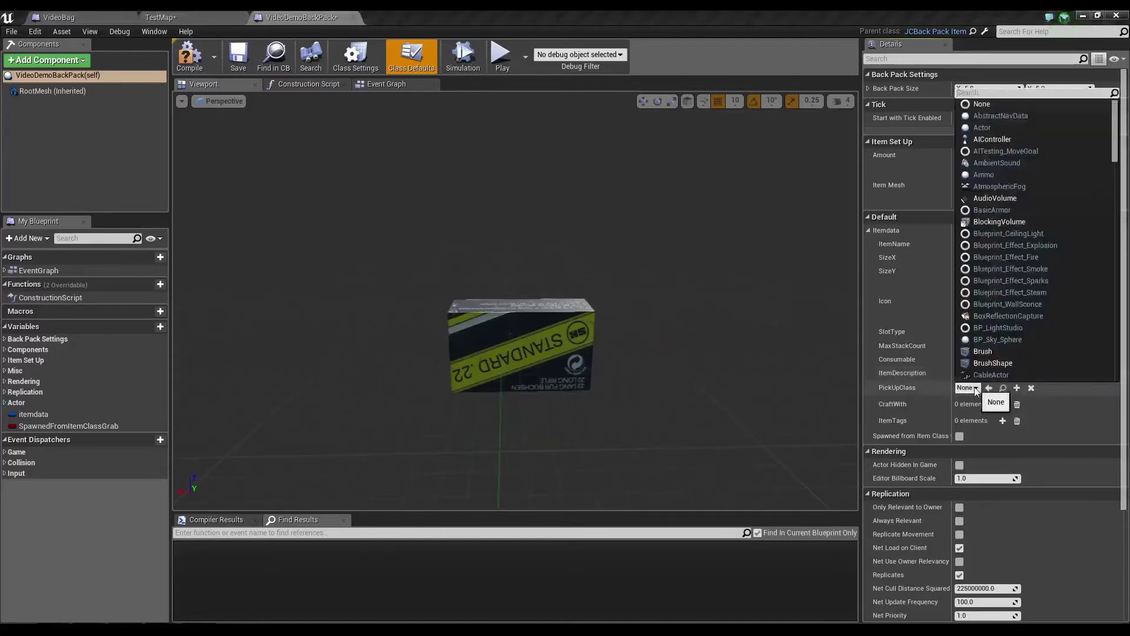
type("video")
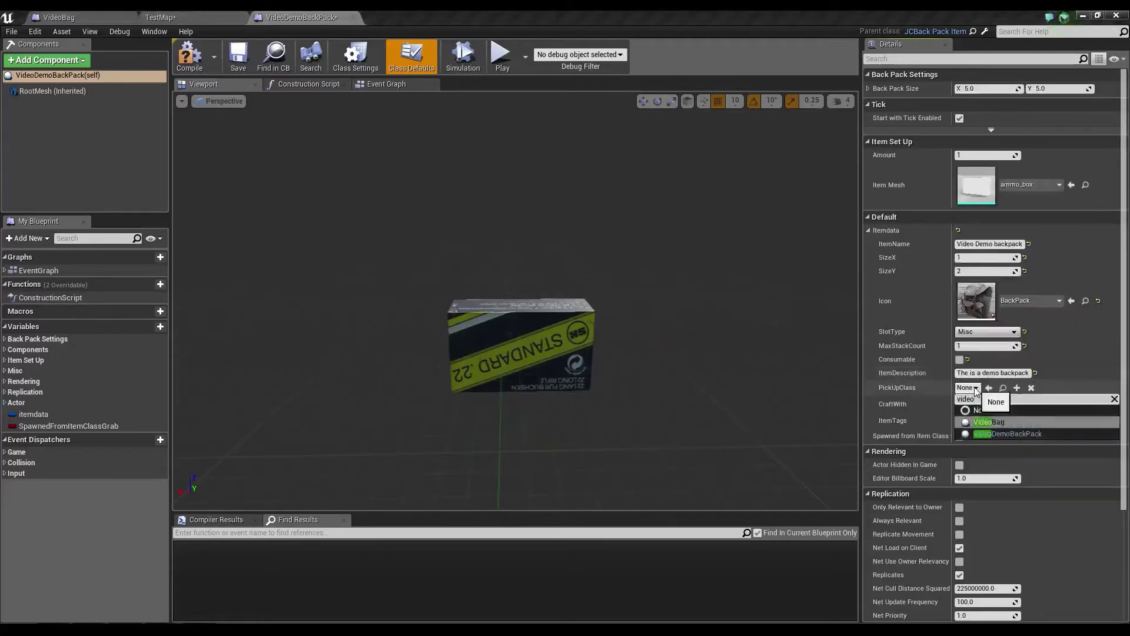
left_click(1022, 433)
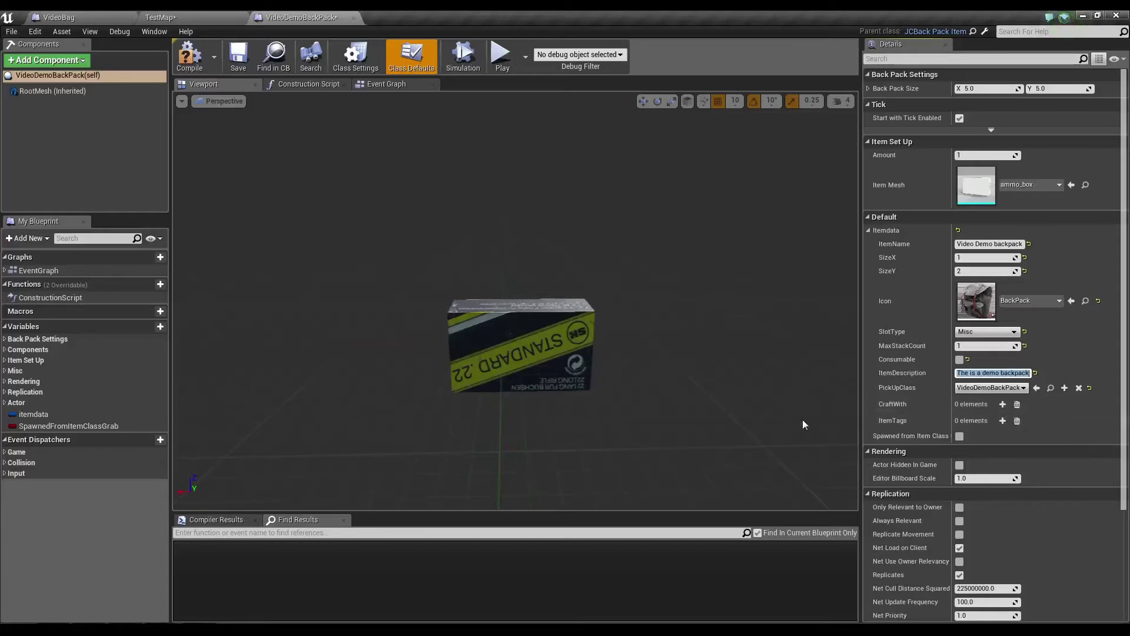
Add one item tag reading "BAGVideo Bag" to the item data and save the blueprint
left_click(1002, 420)
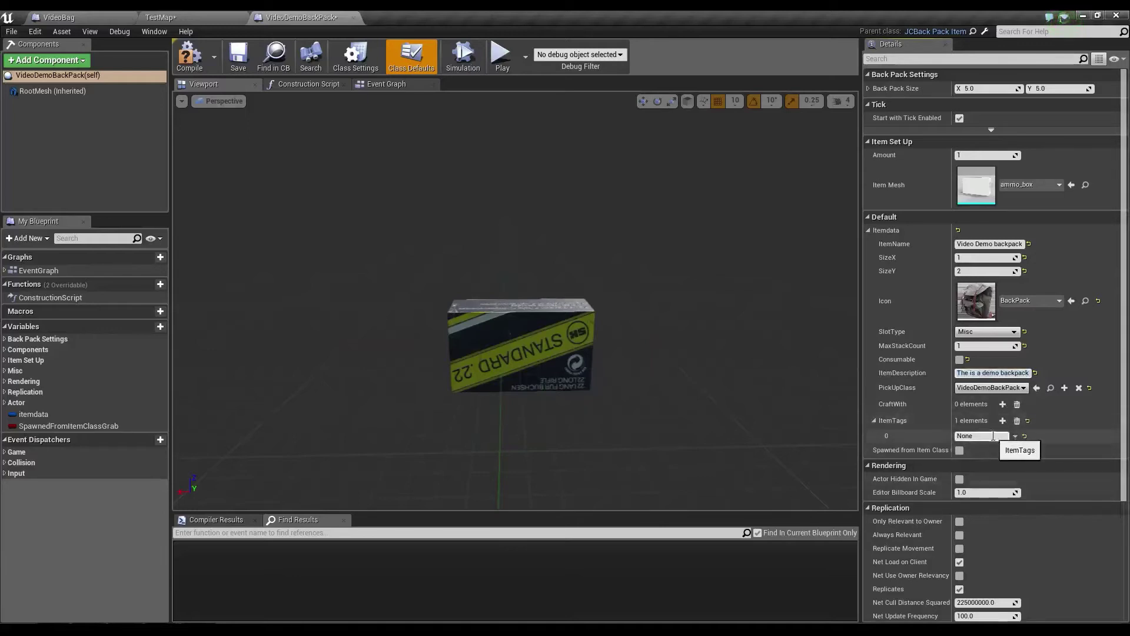
left_click(993, 436)
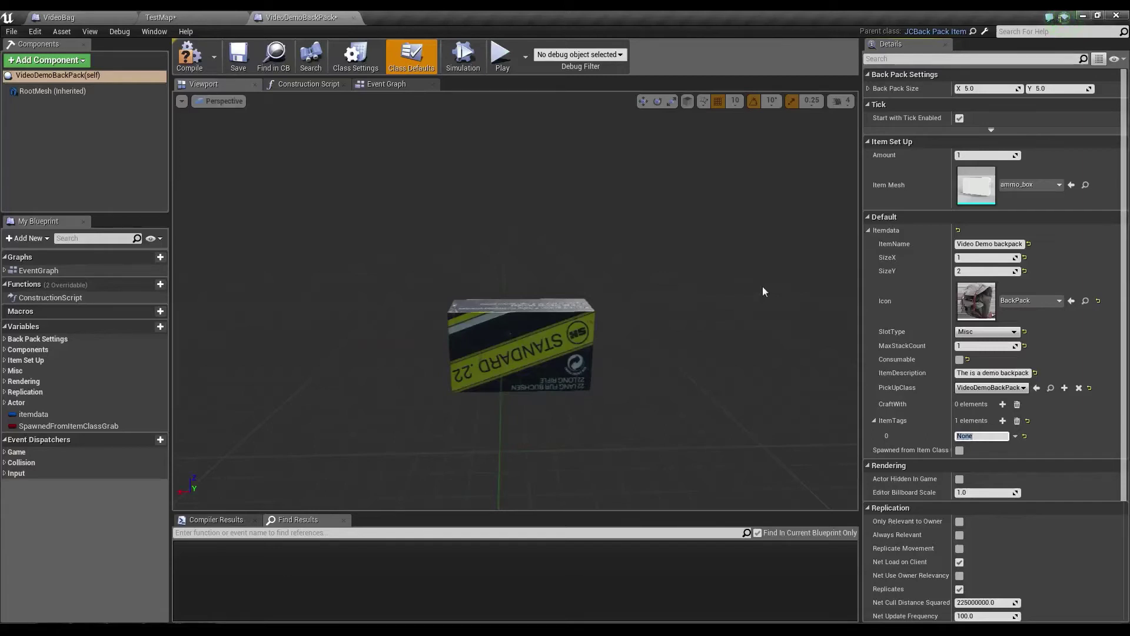
type("BAGVideo Bag")
left_click(244, 66)
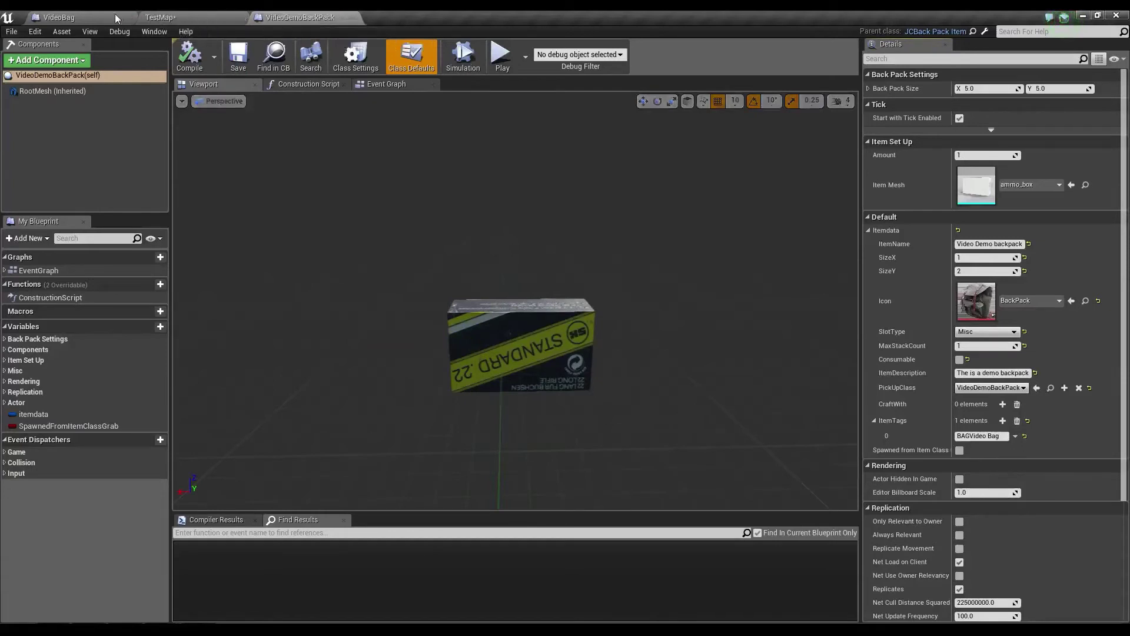
Return to TestMap, try placing a VideoDemoBackPack beside the existing box and delete it
left_click(182, 17)
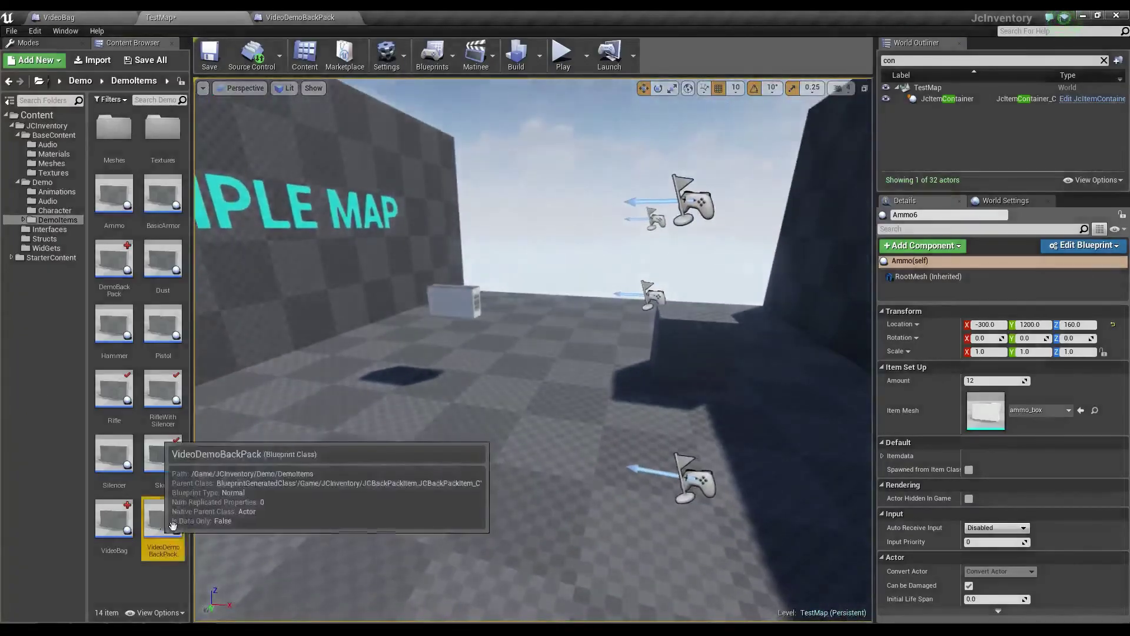
left_click_drag(163, 518, 494, 298)
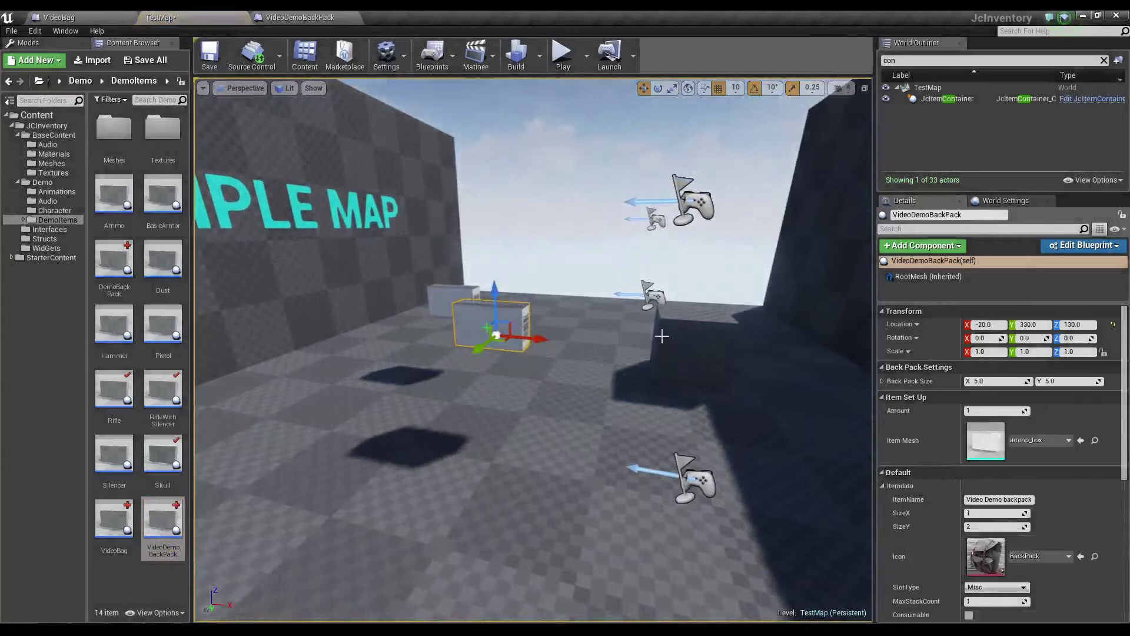
key("Delete")
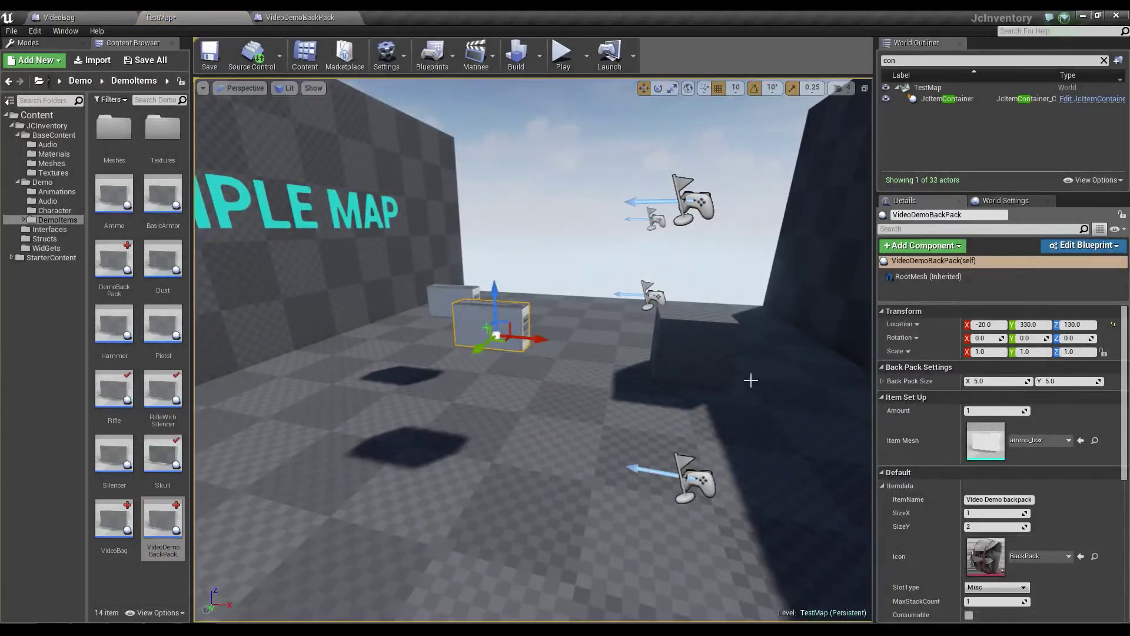
Set the ItemClass of the JcItemContainer's first item entry (index 0) to VideoDemoBackPack
left_click(703, 356)
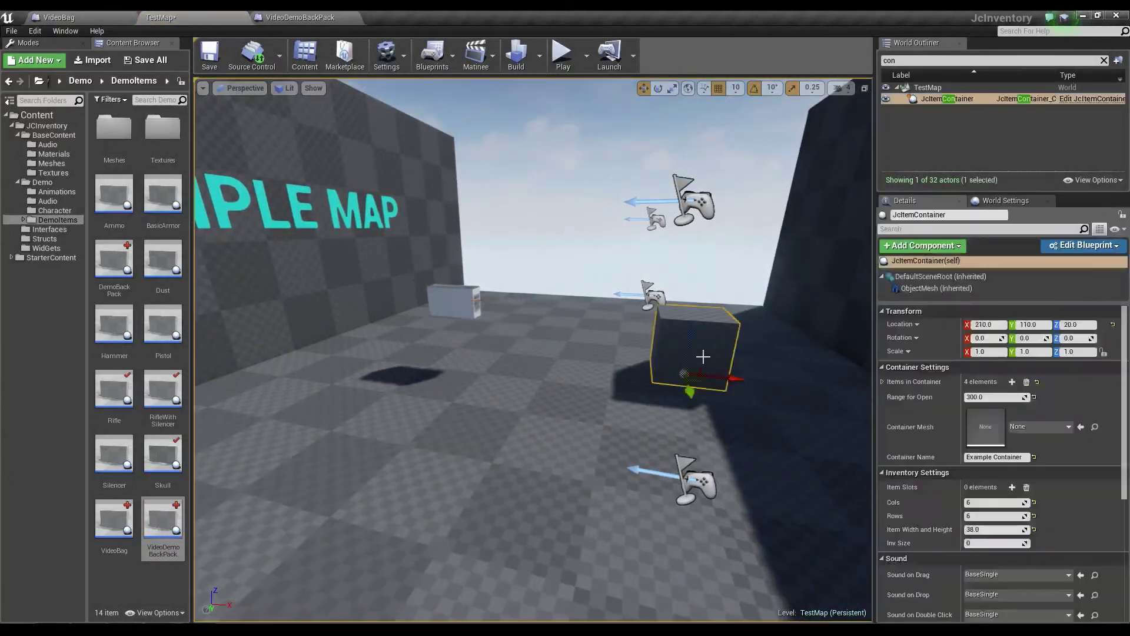
left_click(883, 381)
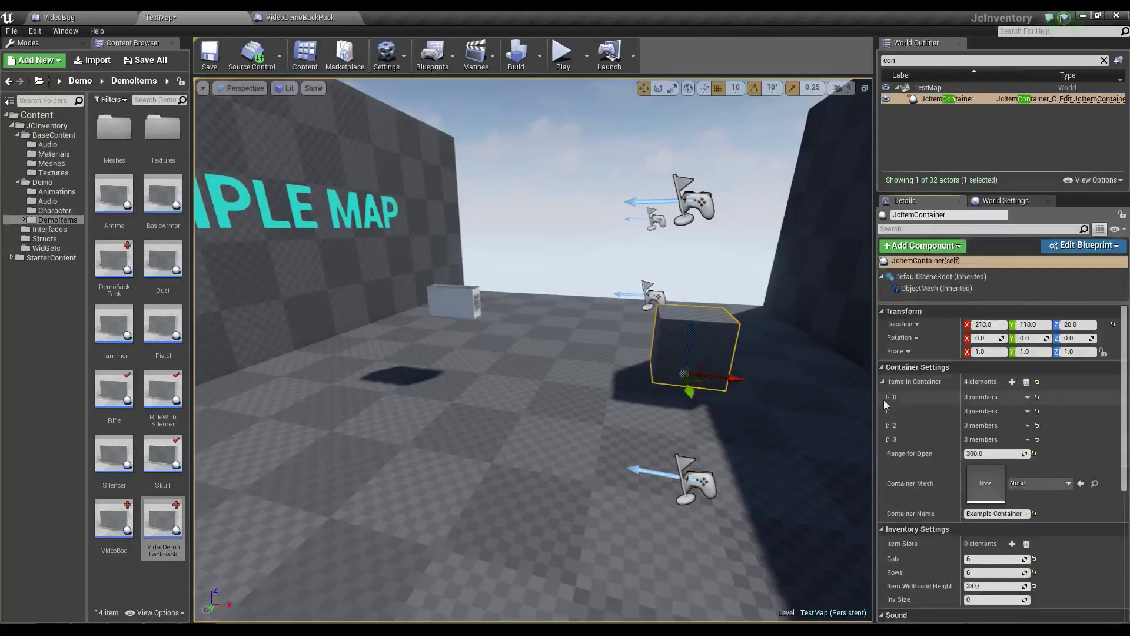
left_click(888, 399)
left_click(979, 426)
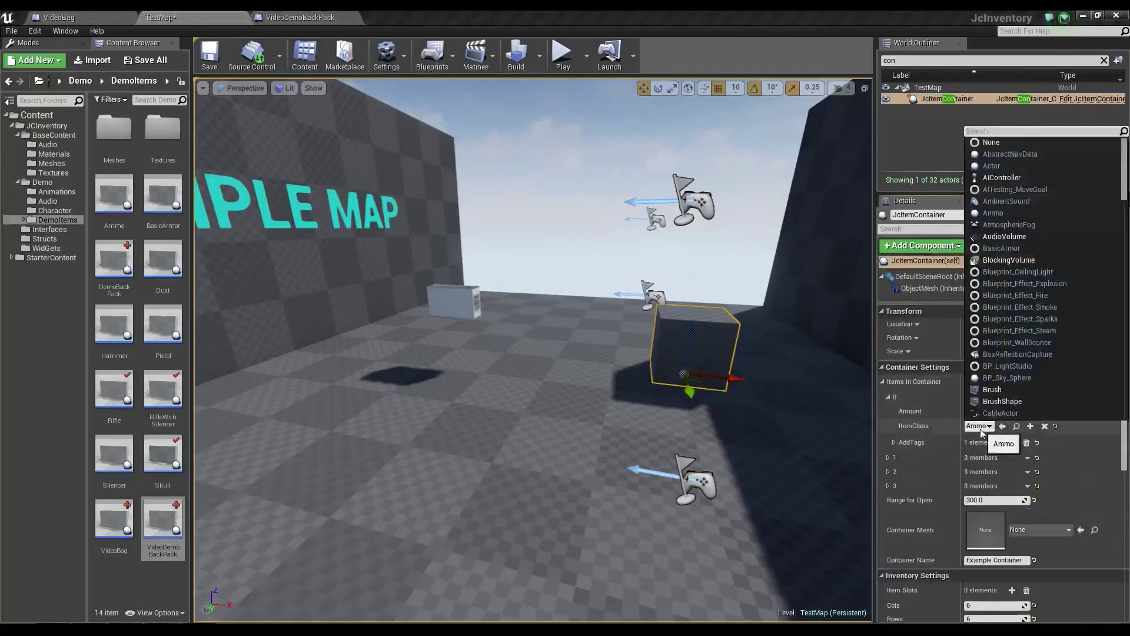
type("video")
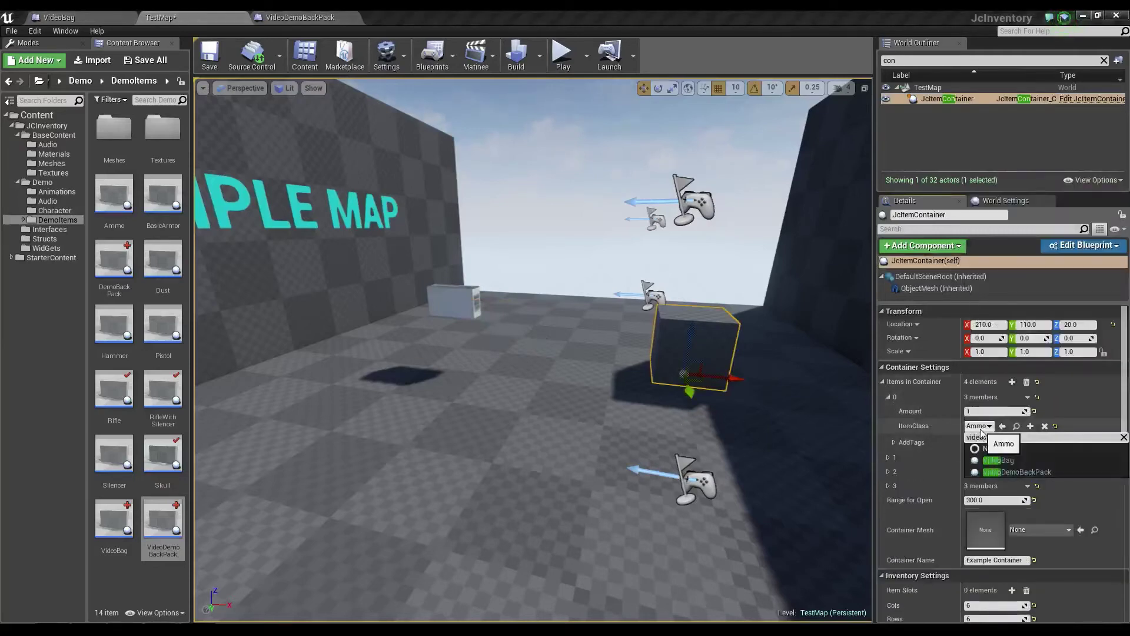
left_click(1015, 472)
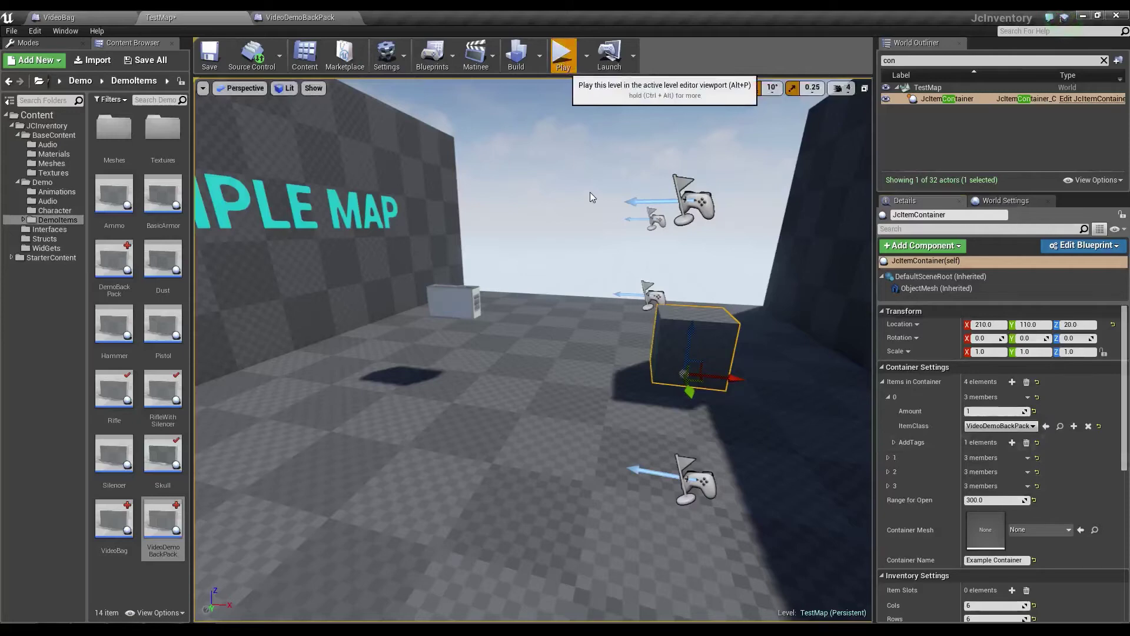
Play the level, walk up to the container and open both the Example Container and the player inventory
key("alt+p")
key("w")
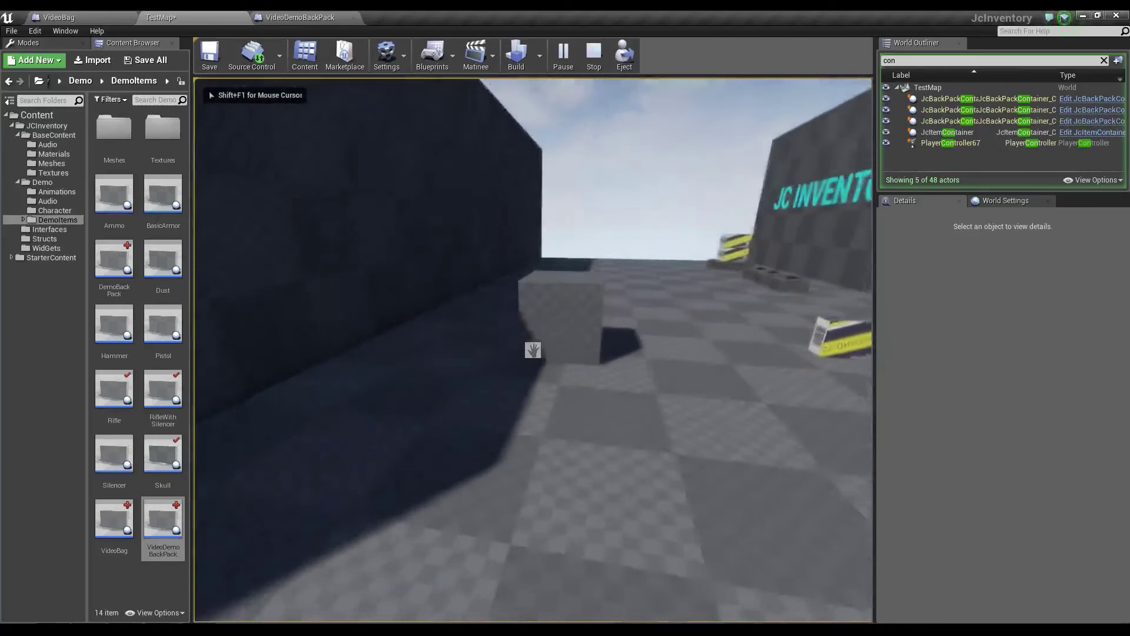
key("e")
key("i")
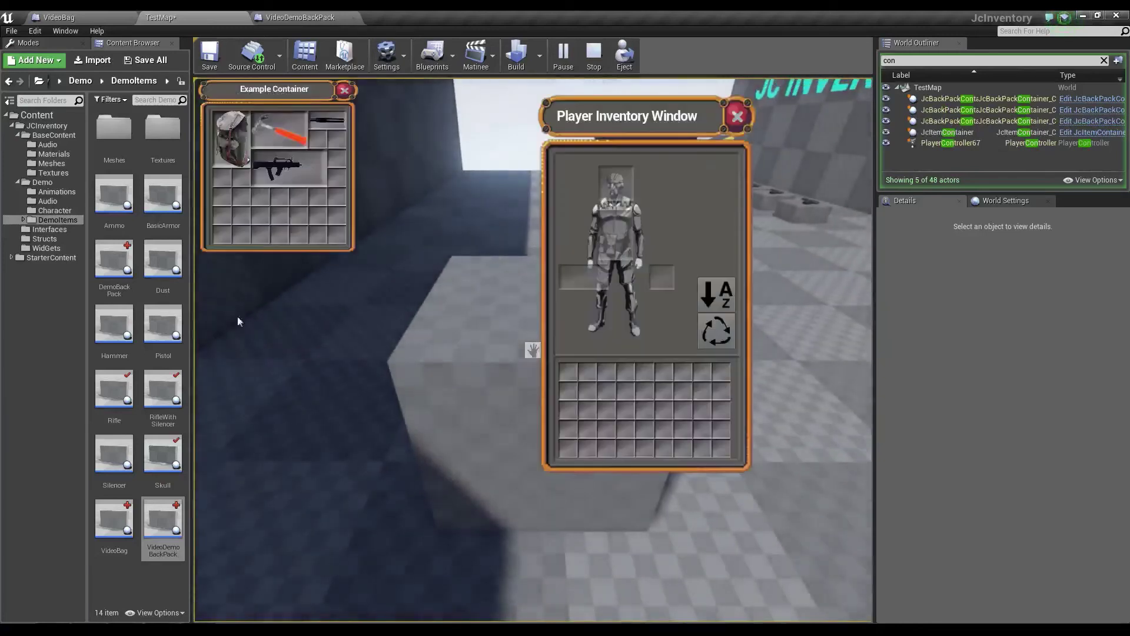
Move the hammer, silencer and rifle from the container into the backpack, and attach the silencer to the rifle
left_click_drag(279, 129, 238, 137)
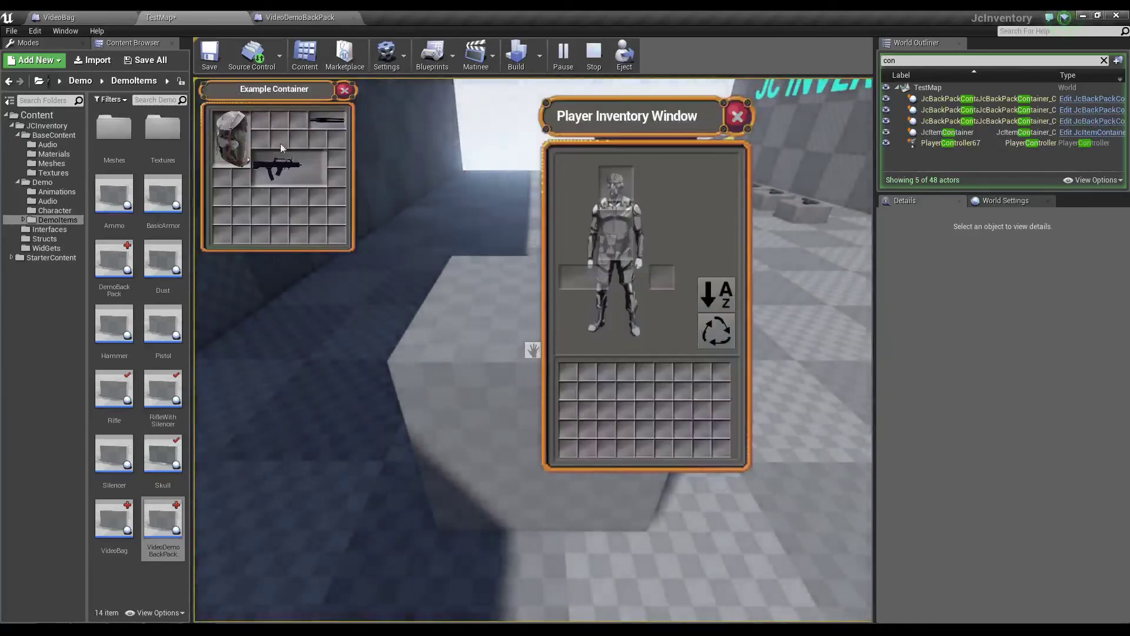
left_click_drag(324, 121, 398, 233)
right_click(231, 139)
left_click_drag(283, 172, 407, 307)
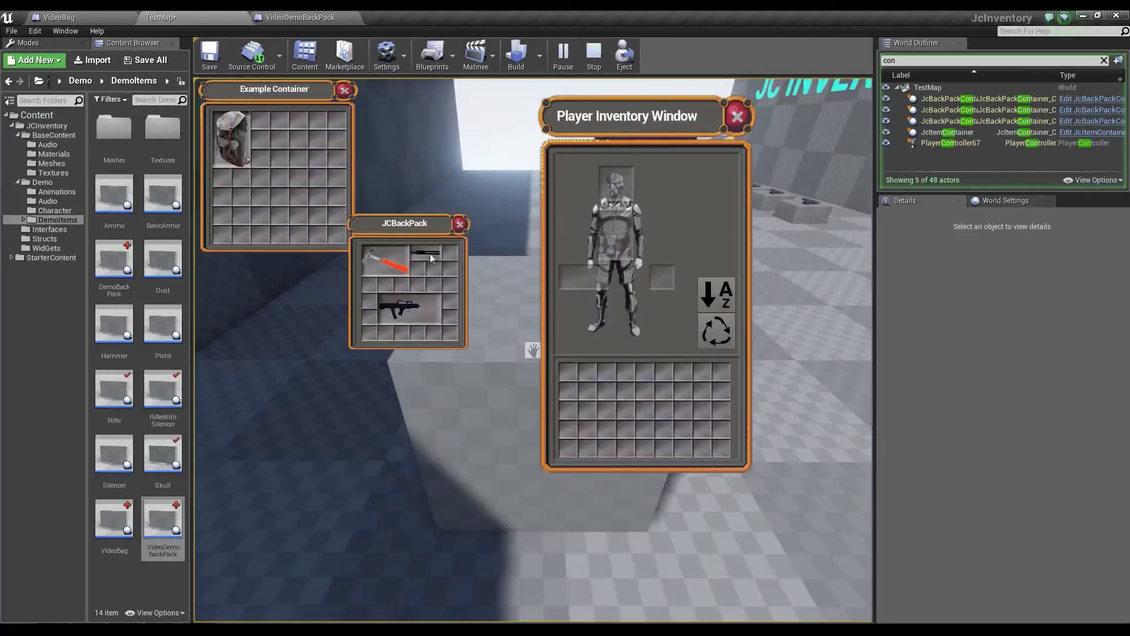
left_click_drag(445, 264, 419, 317)
Transfer the filled backpack from the container to the player inventory and drop it into the world
left_click_drag(235, 141, 592, 410)
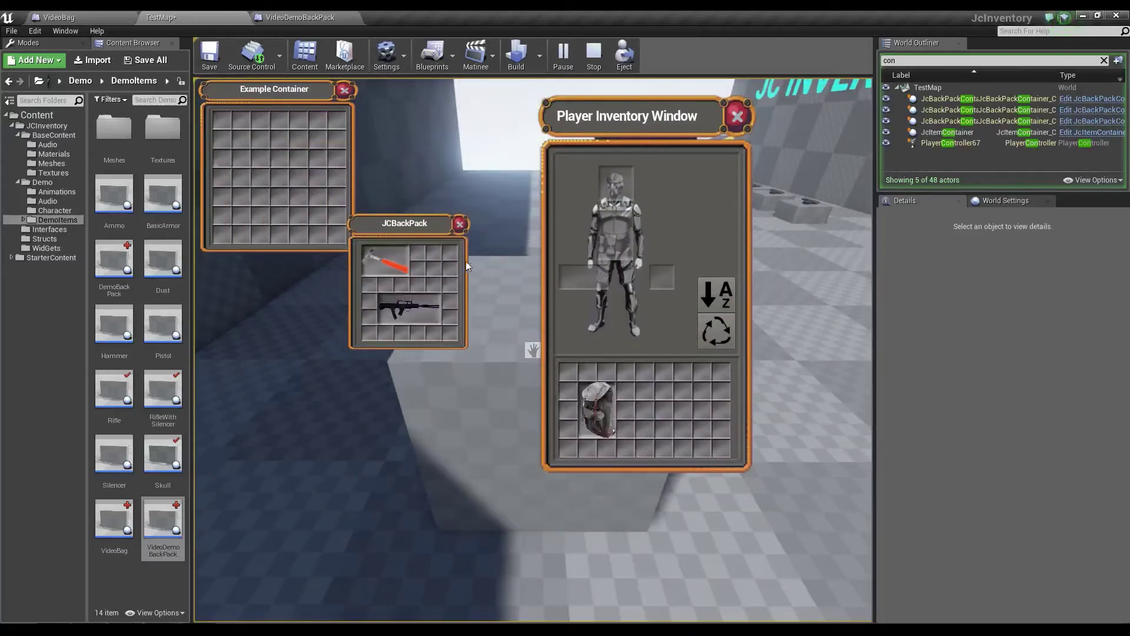
left_click_drag(480, 236, 486, 189)
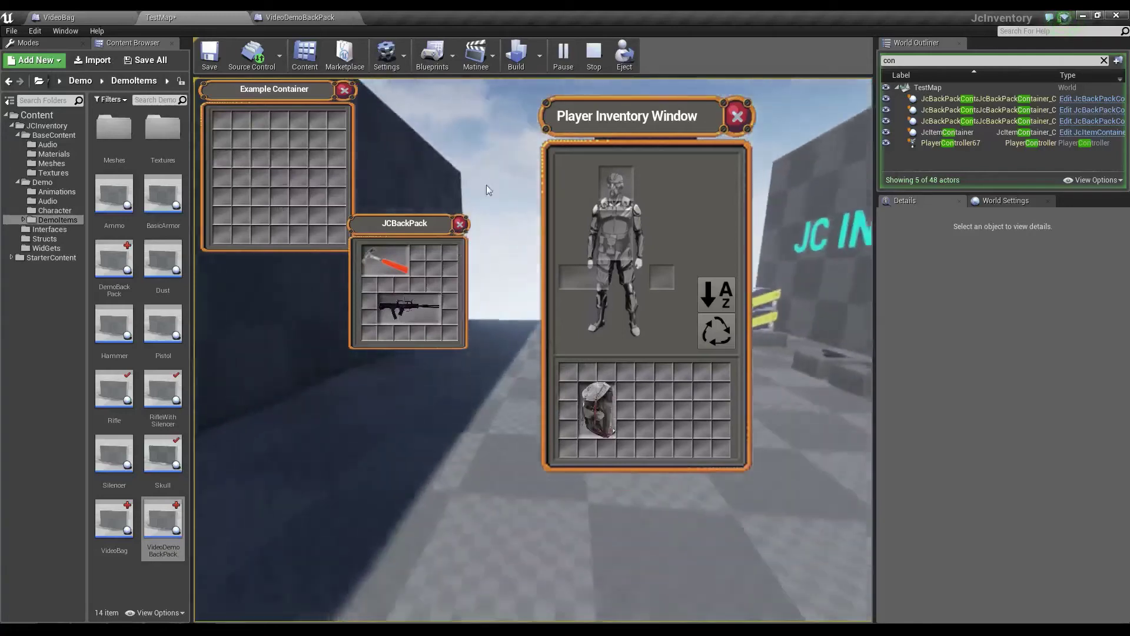
left_click_drag(612, 399, 512, 283)
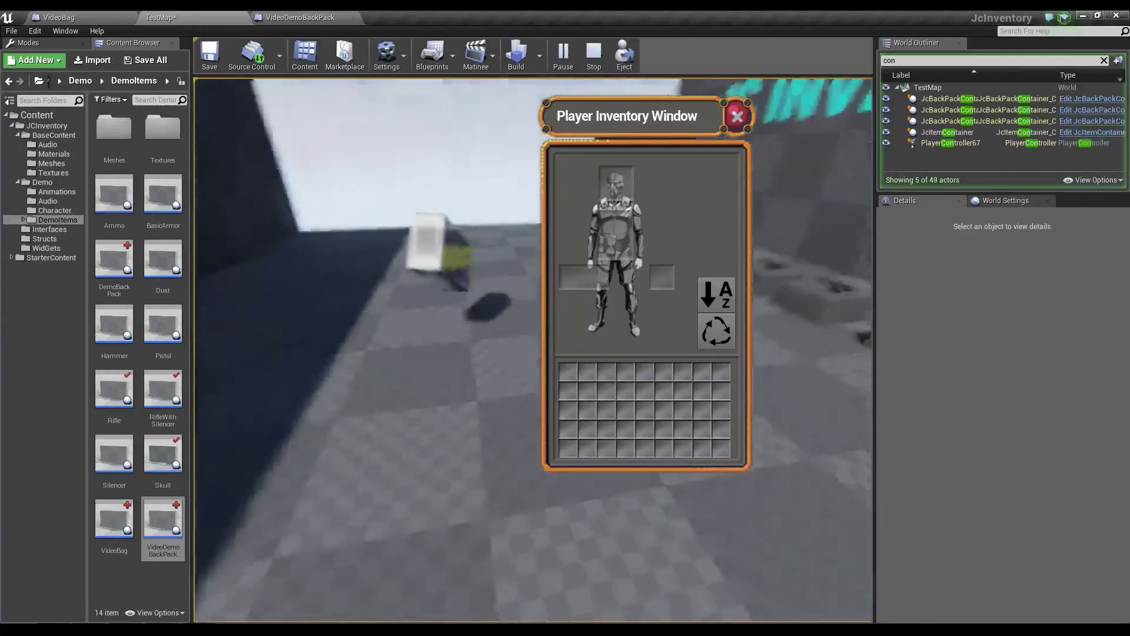
Pick up the dropped backpack, open it to check its contents and end the play session
key("e")
right_click(577, 391)
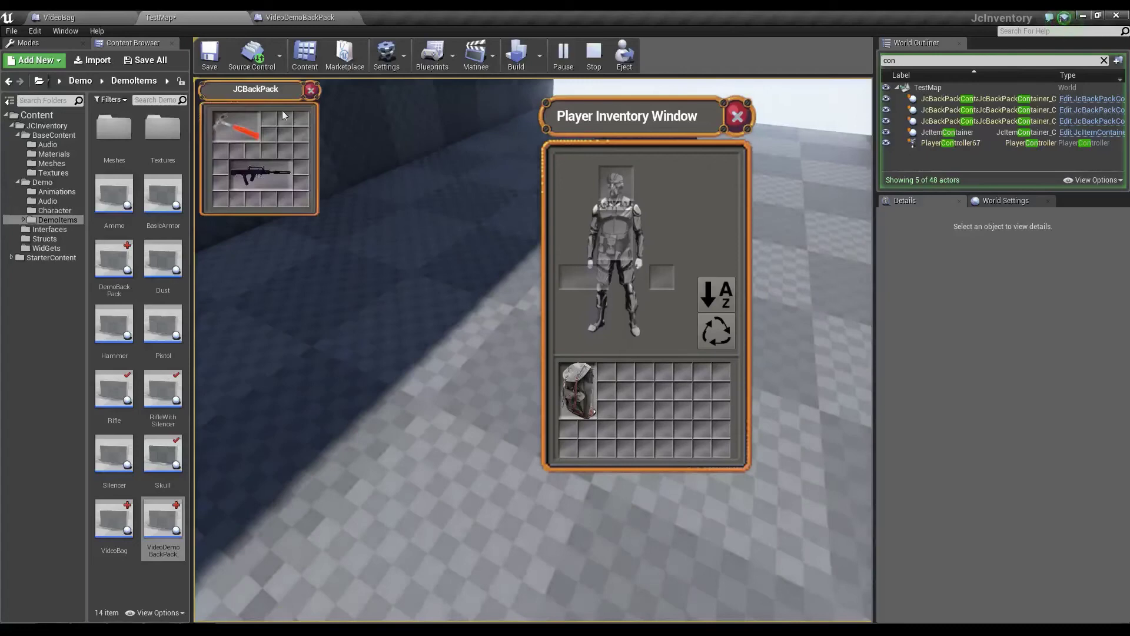
left_click_drag(271, 101, 390, 226)
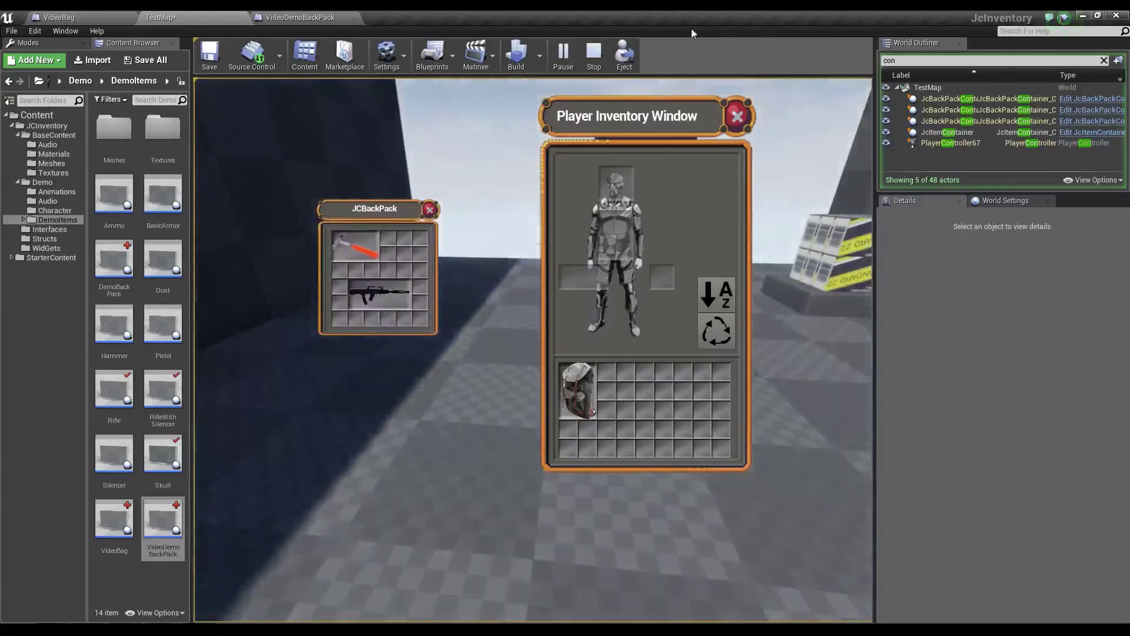
left_click(596, 59)
Place a VideoDemoBackPack in TestMap in front of the existing box, at about X -110, Y 280, Z 120, and review its item data
right_click_drag(499, 210, 670, 194)
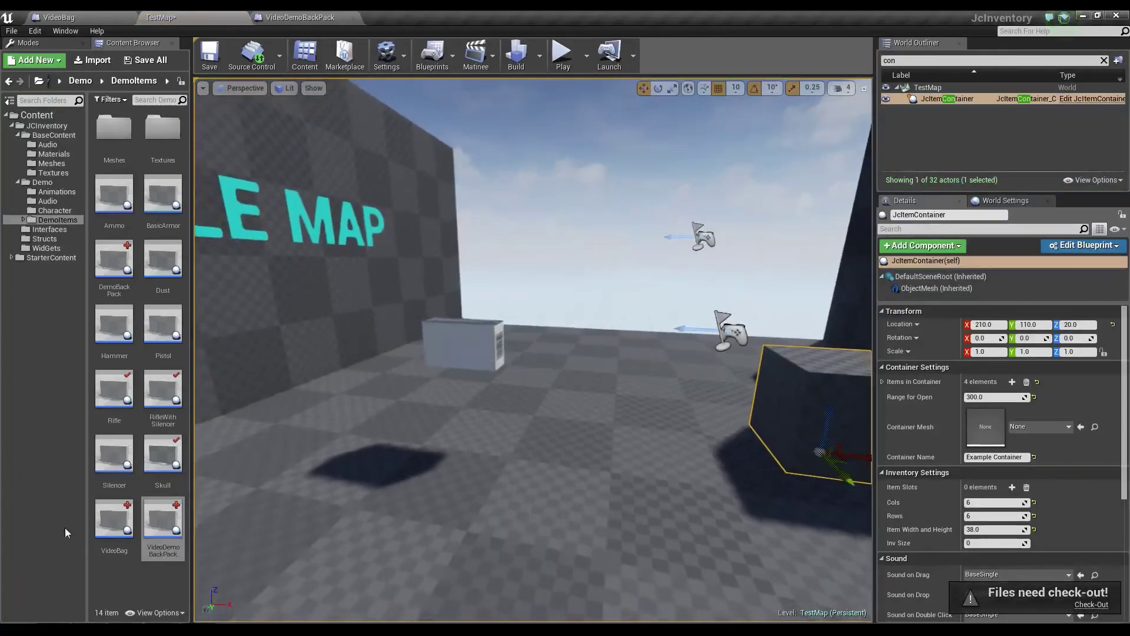
left_click_drag(174, 533, 465, 356)
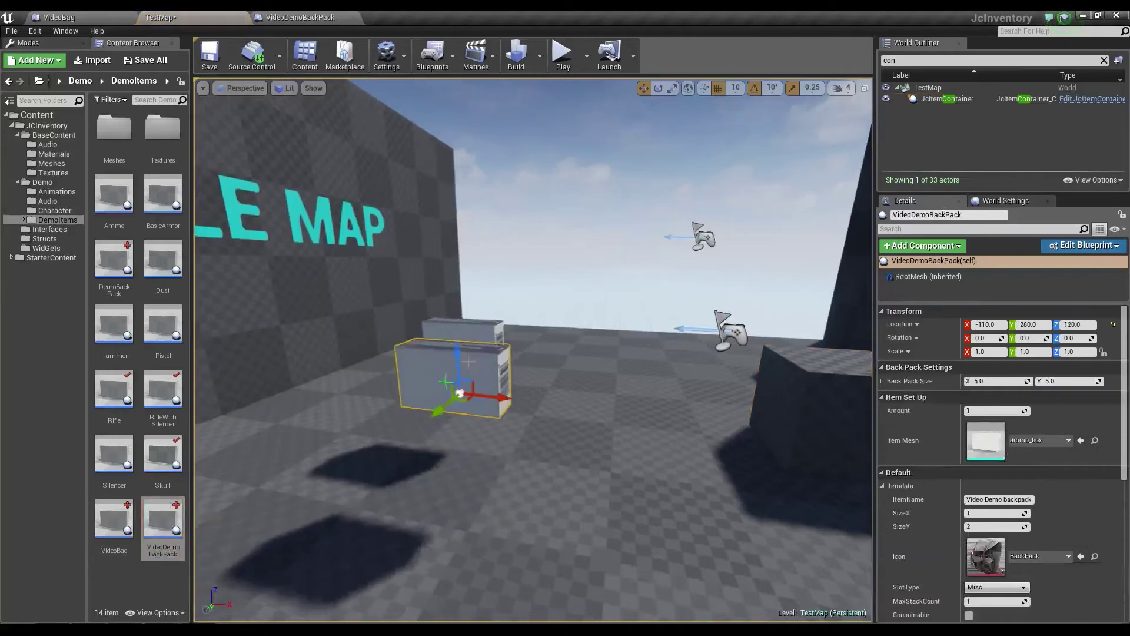
scroll(1039, 542, "down", 6)
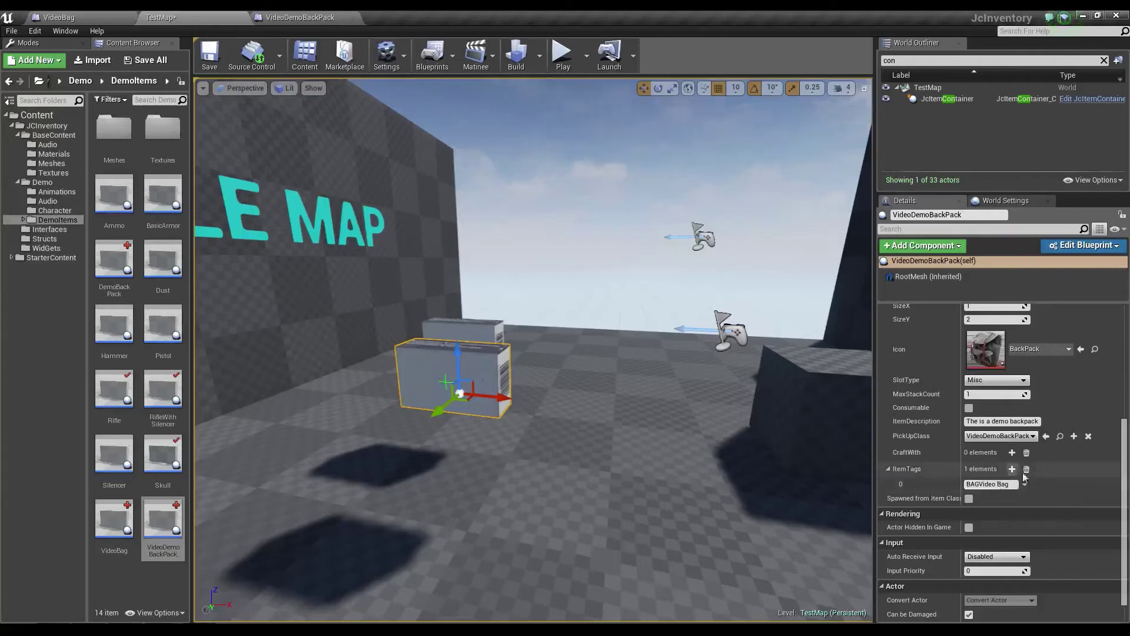
Expand the placed backpack's advanced Actor settings and add one element to its Tags array
scroll(1012, 520, "down", 1)
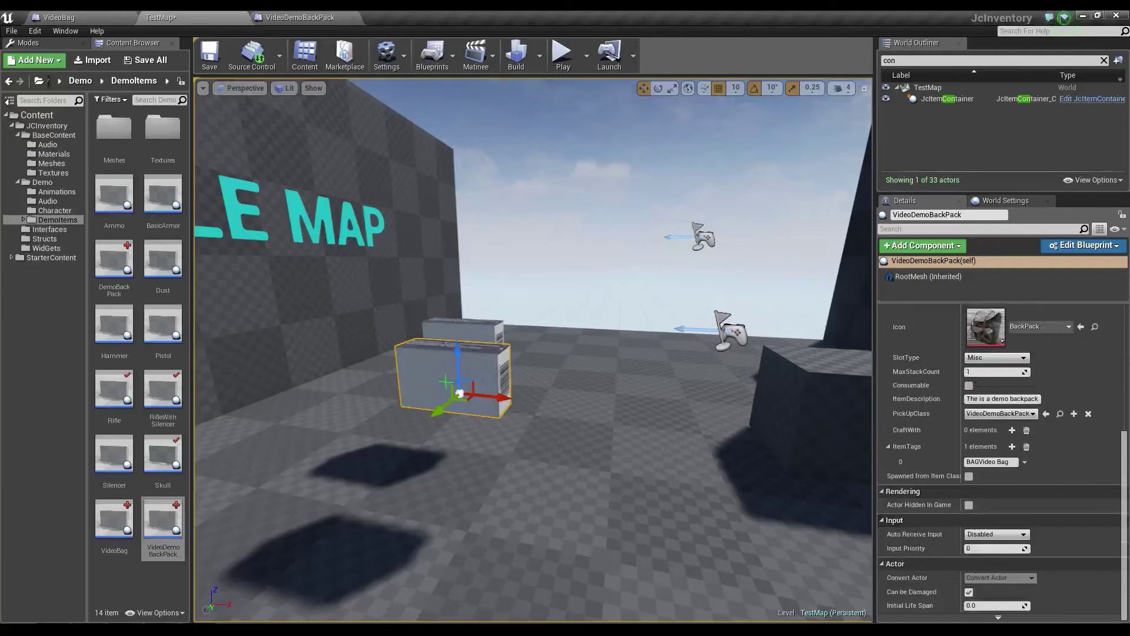
left_click(998, 617)
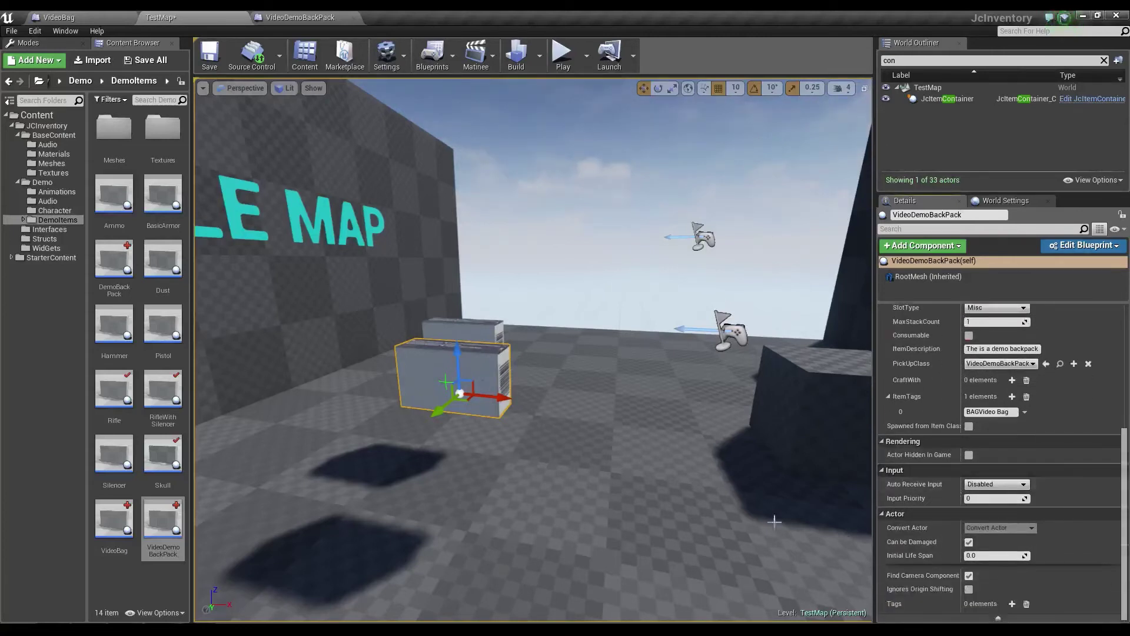
left_click(1013, 604)
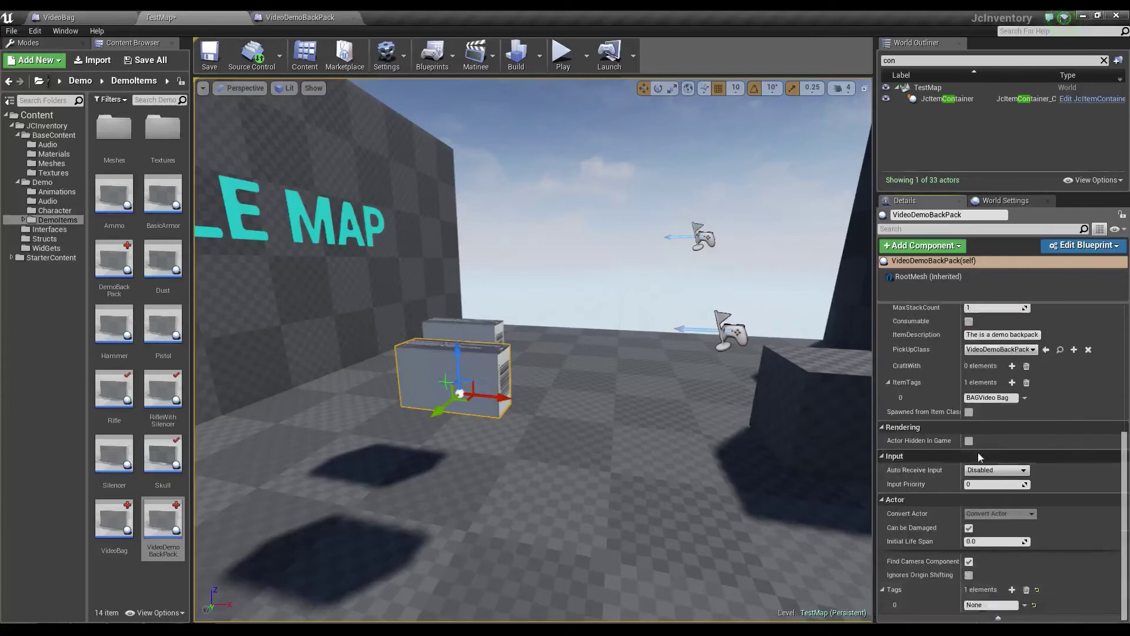
Change the placed backpack's first item tag to "BAGDemo Bag 2"
left_click_drag(1012, 398, 979, 424)
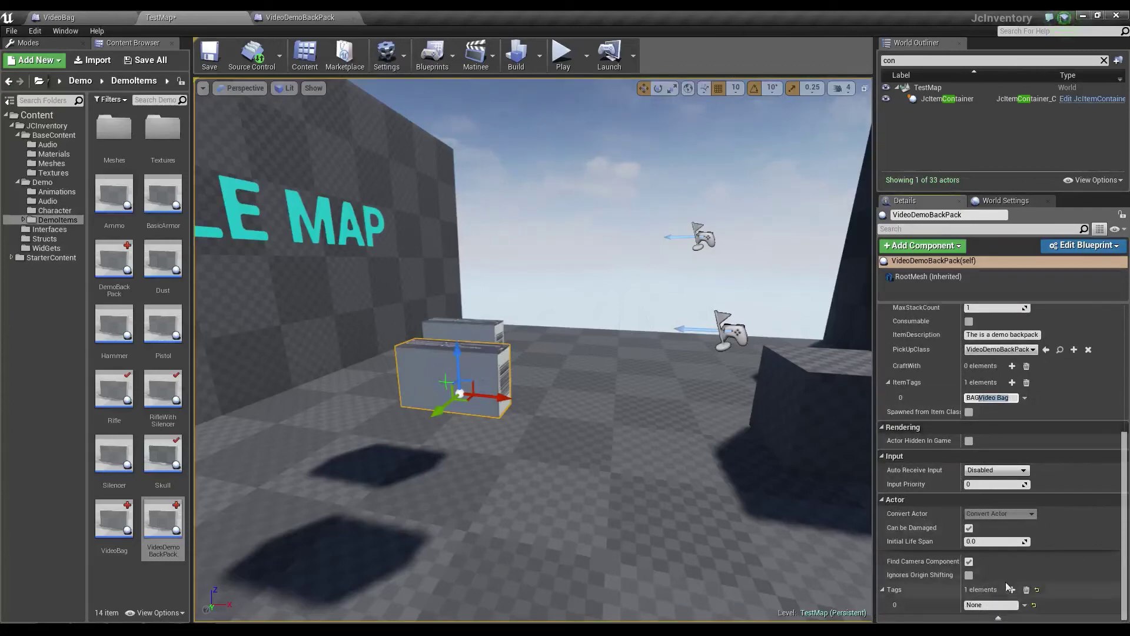
key("BackSpace")
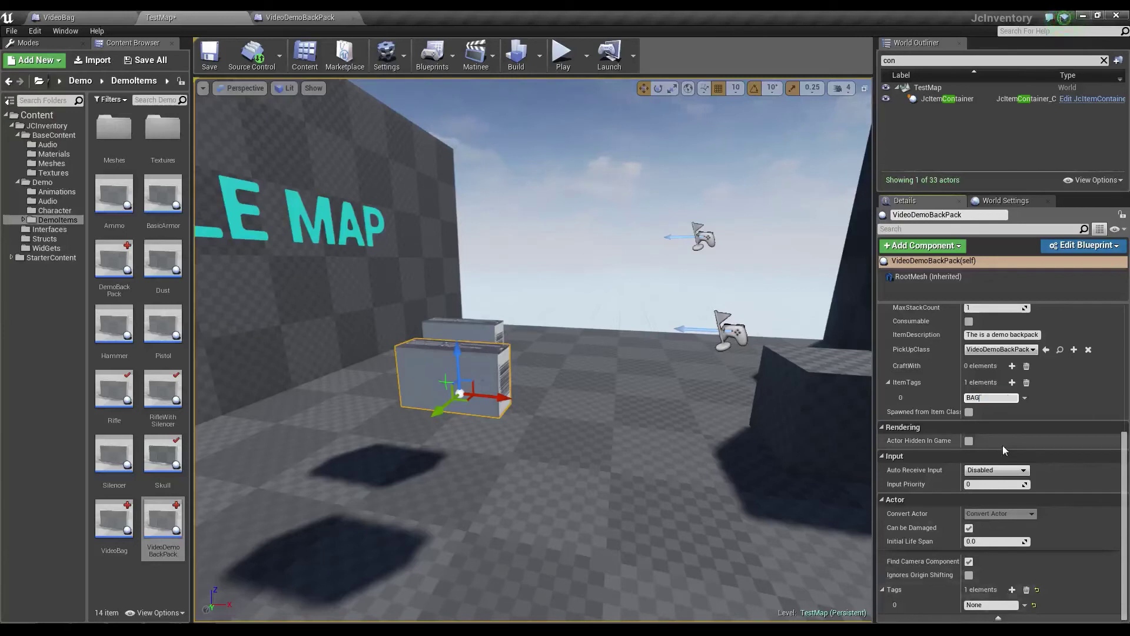
type("Demo Bag 2")
key("Return")
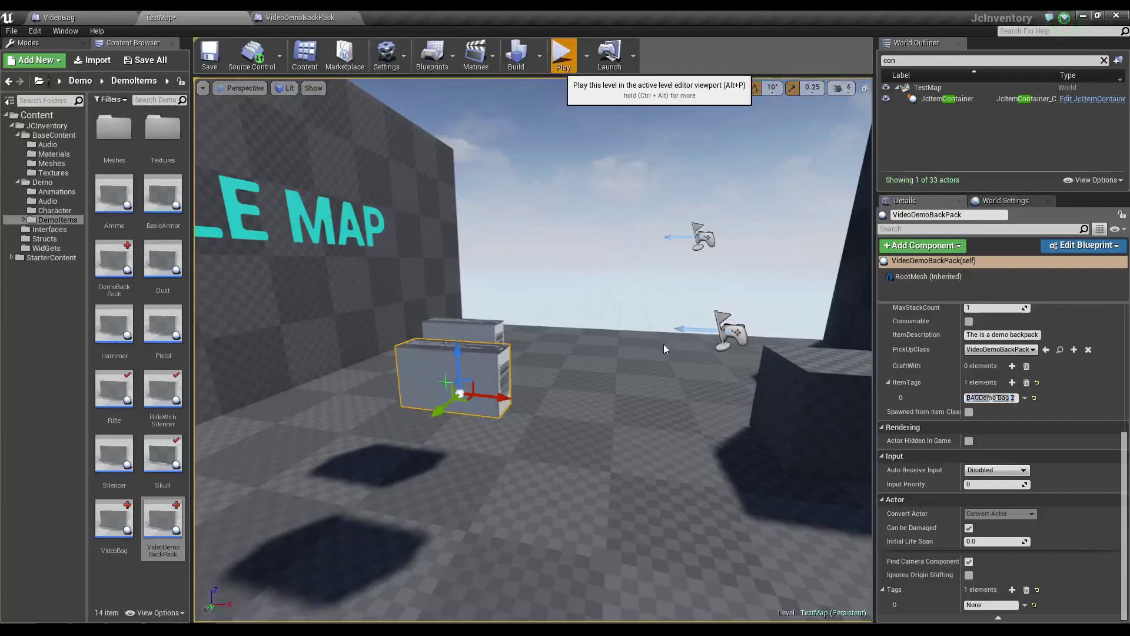
Play the level, pick up the placed backpack and open the Example Container
key("alt+p")
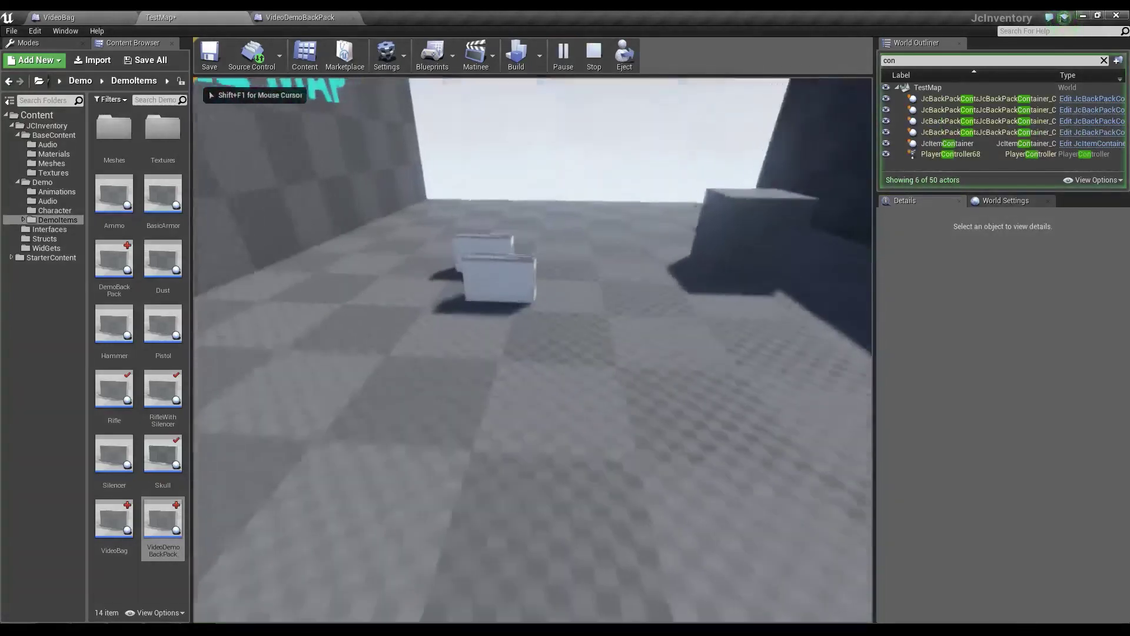
key("w")
key("e")
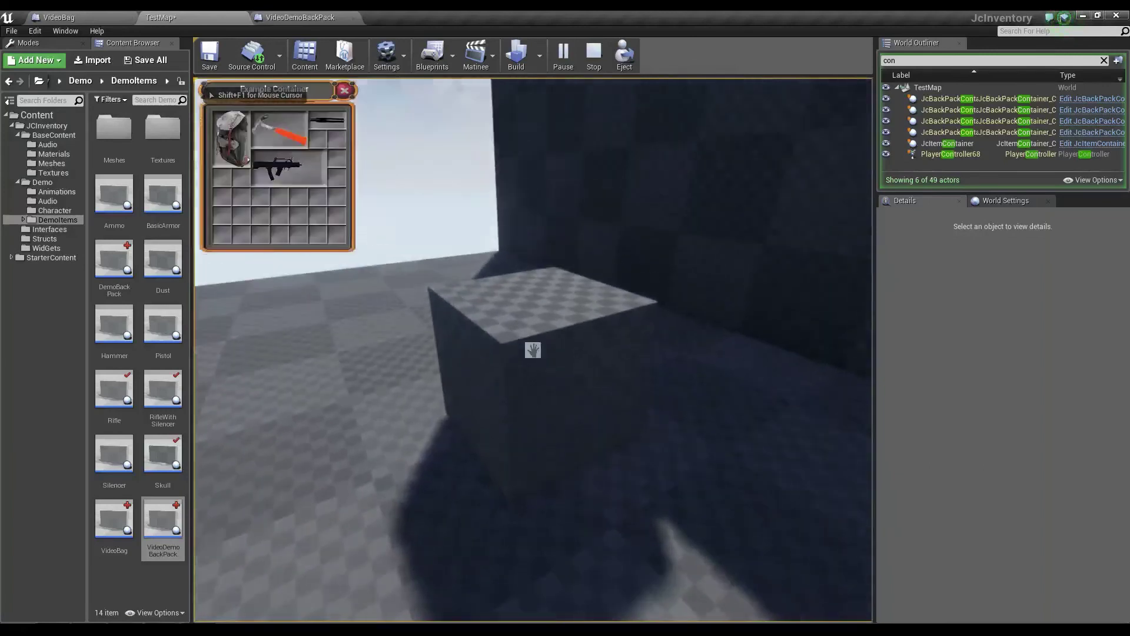
Open the player inventory, move the container's backpack into it and shift that backpack to the grid's right edge
key("i")
left_click_drag(257, 163, 677, 388)
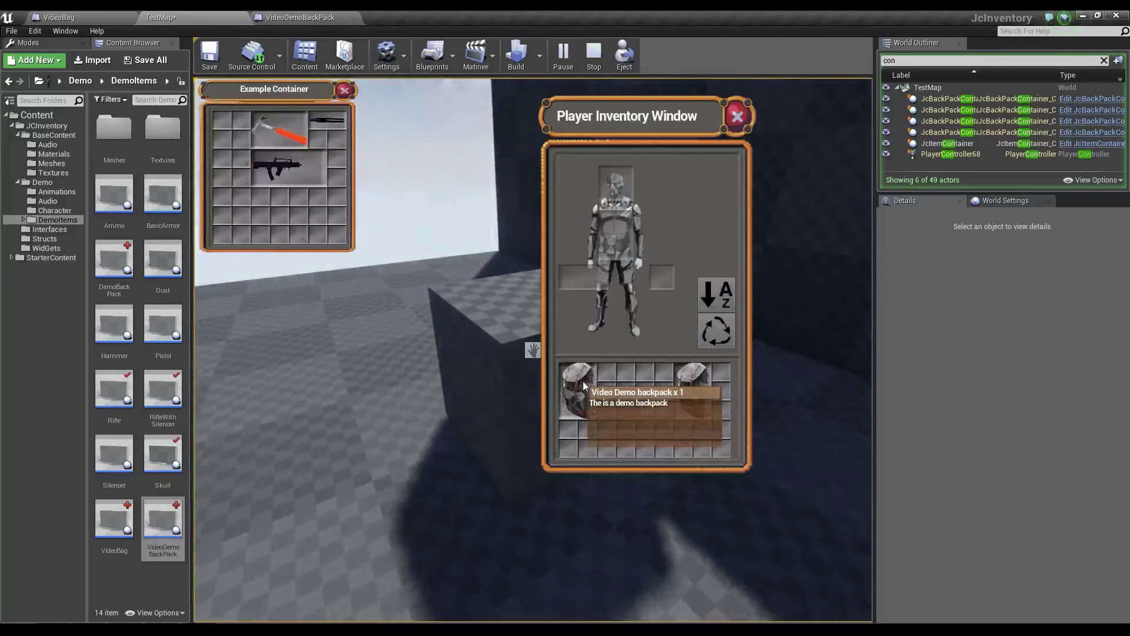
mouse_move(704, 381)
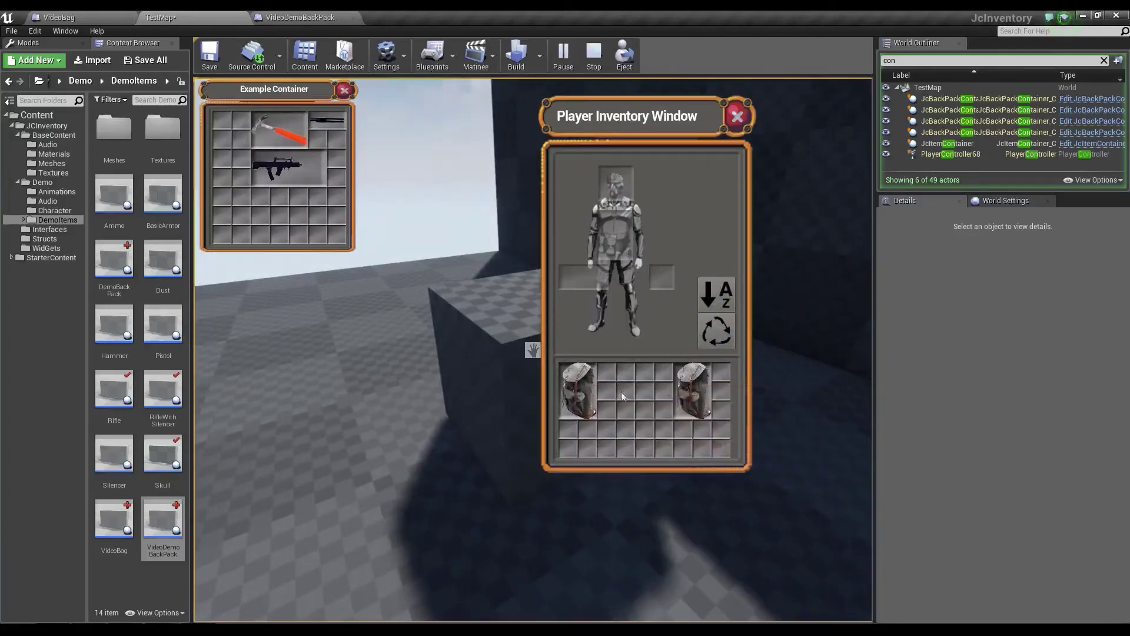
mouse_move(691, 380)
left_mouse_down()
mouse_move(583, 391)
mouse_move(705, 384)
left_mouse_up()
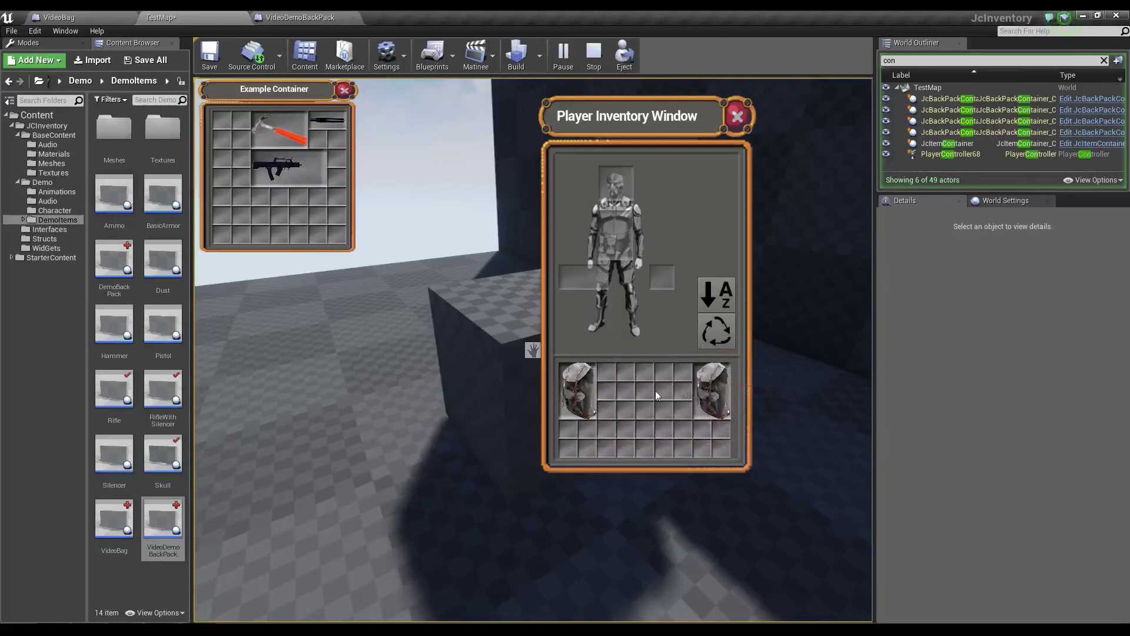
Open both backpacks from the player inventory and spread the Demo Bag 2 and JCBackPack windows apart
double_click(571, 390)
double_click(723, 388)
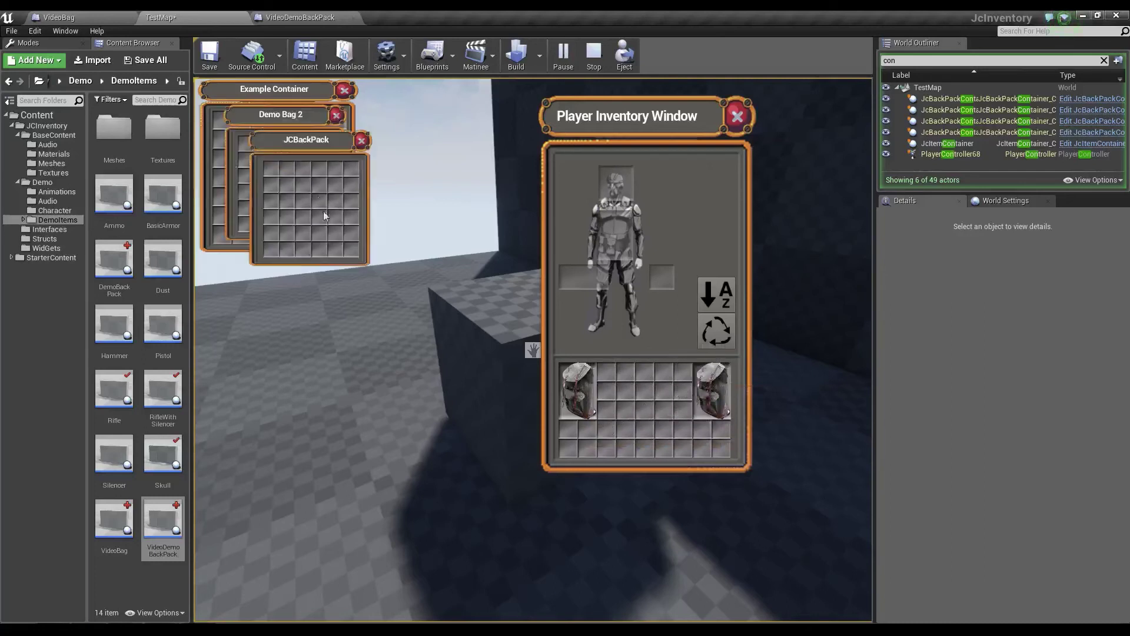
left_click_drag(309, 139, 454, 231)
left_click_drag(281, 116, 268, 350)
Put the rifle into Demo Bag 2 and the silencer and hammer into JCBackPack, and walk away from the container
left_click_drag(326, 132, 441, 277)
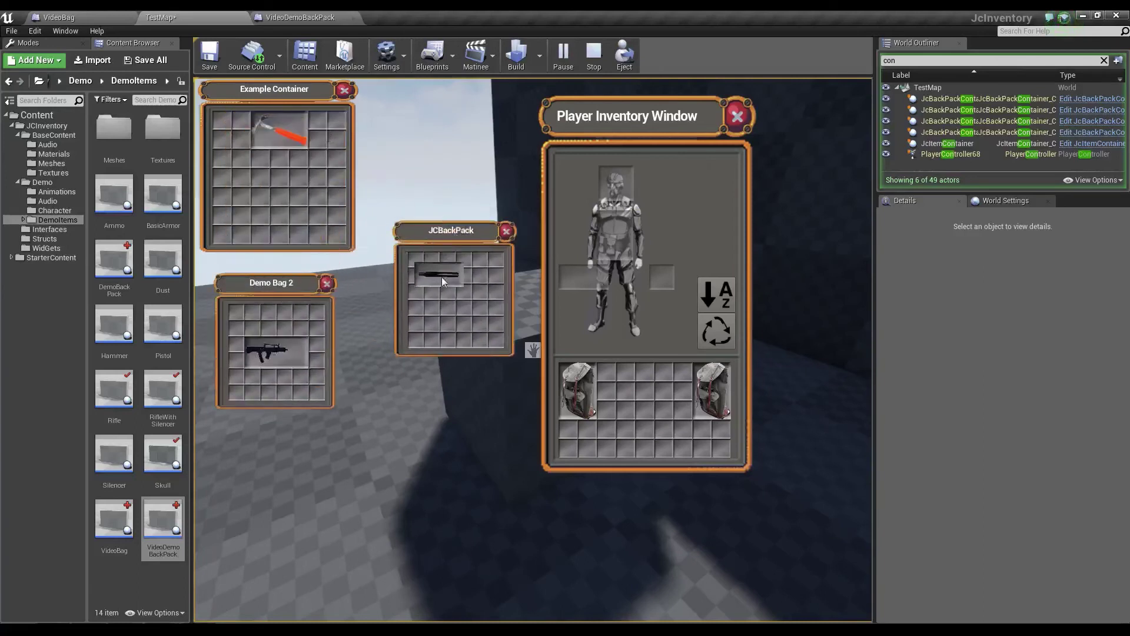
left_click_drag(280, 130, 718, 382)
key("w")
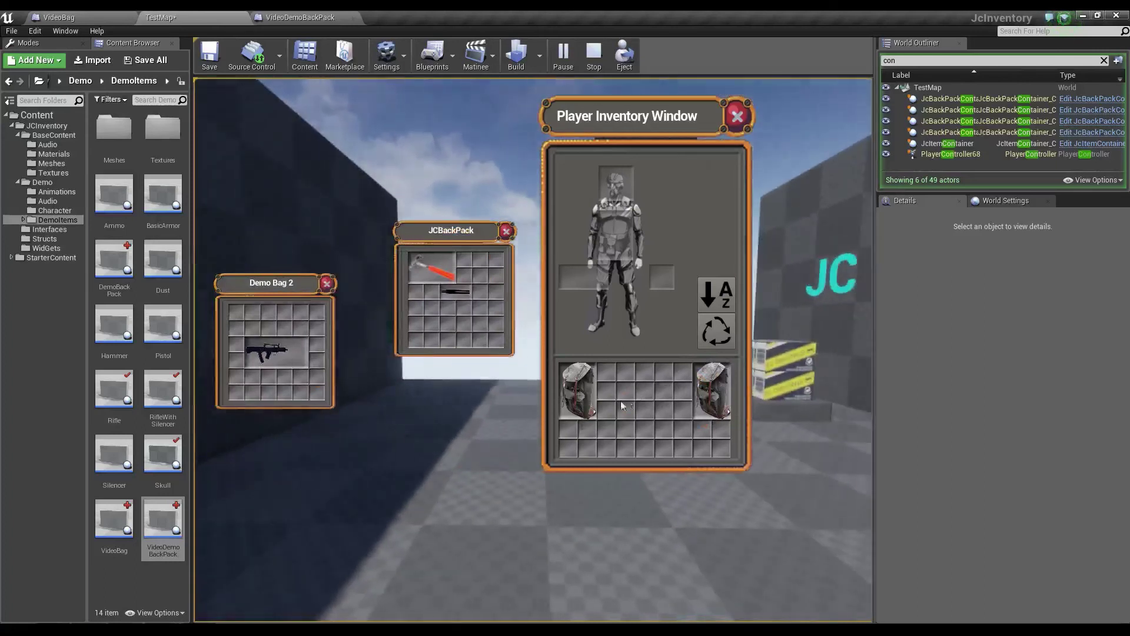
Try to store each backpack inside the other, and move the rifle to the top row of Demo Bag 2
left_click_drag(587, 398, 449, 318)
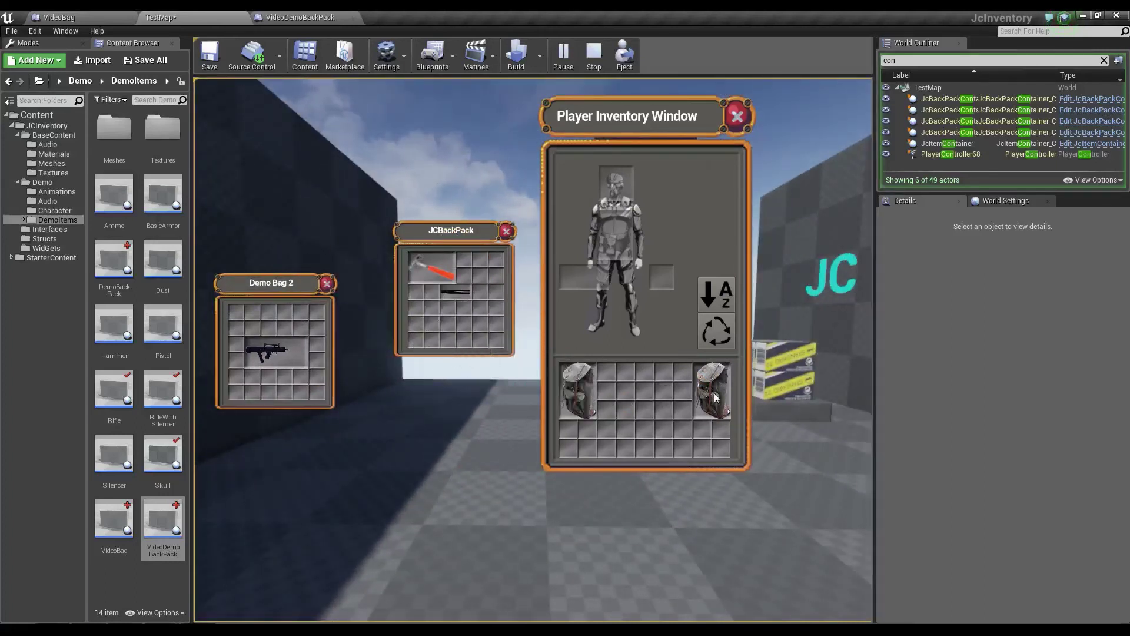
left_click_drag(714, 393, 296, 375)
left_click_drag(272, 352, 243, 316)
left_click_drag(723, 399, 282, 356)
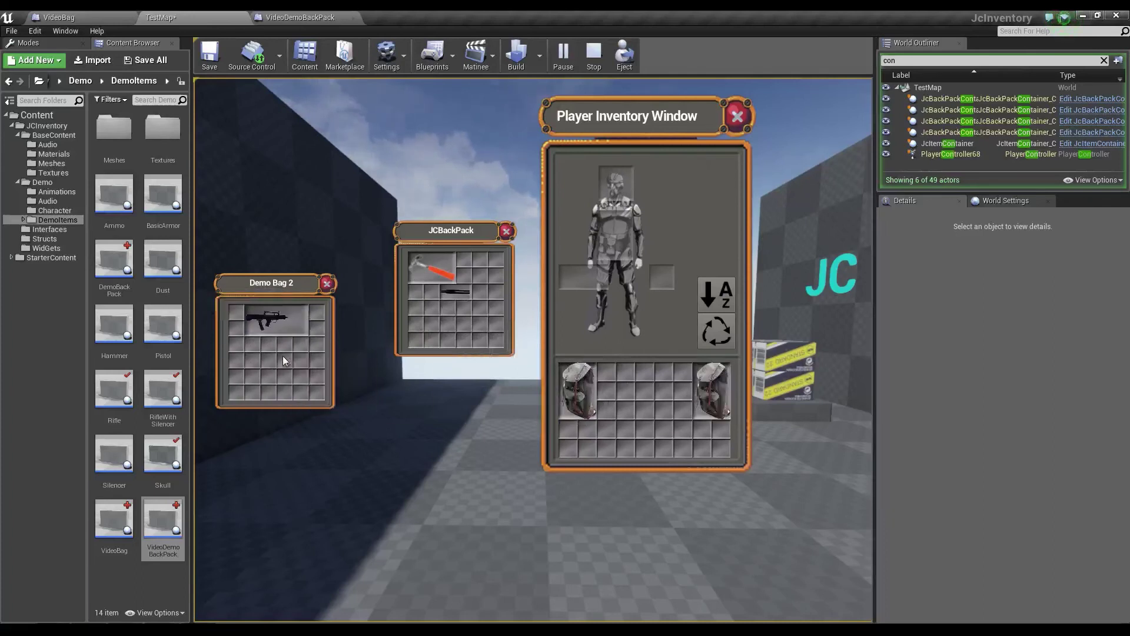
Close both bag windows, drop the two backpacks into the world and close the player inventory
left_click(327, 285)
left_click(506, 231)
left_click_drag(577, 391, 438, 352)
key("d")
left_click_drag(711, 391, 507, 346)
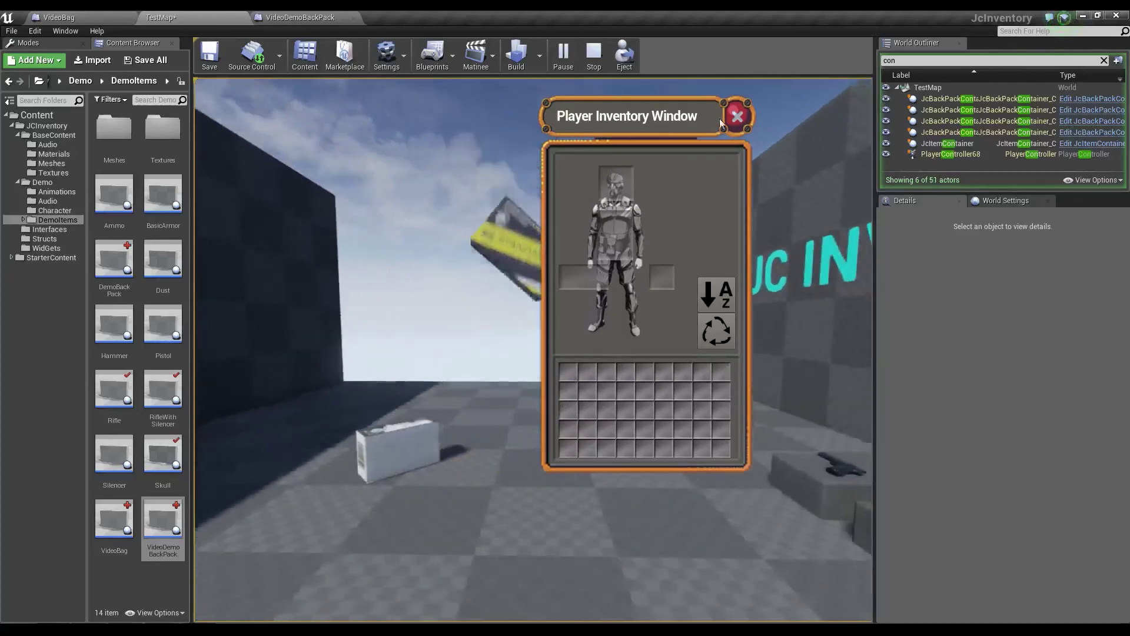
left_click(736, 116)
Pick up both dropped backpacks and open them side by side from the player inventory to check their contents
key("w")
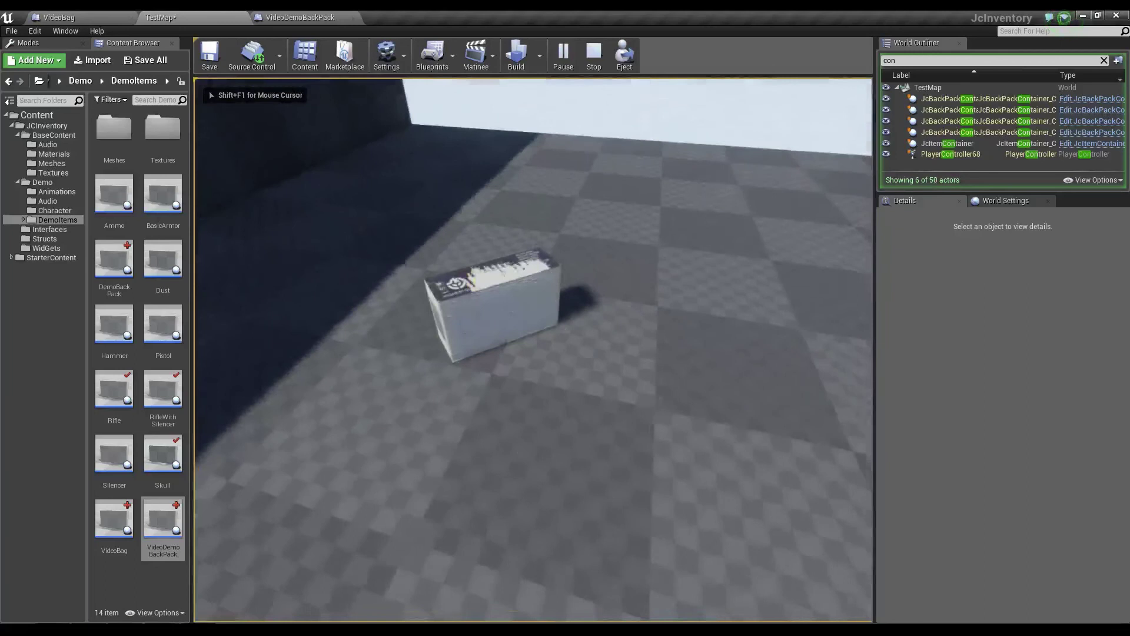
key("e")
key("i")
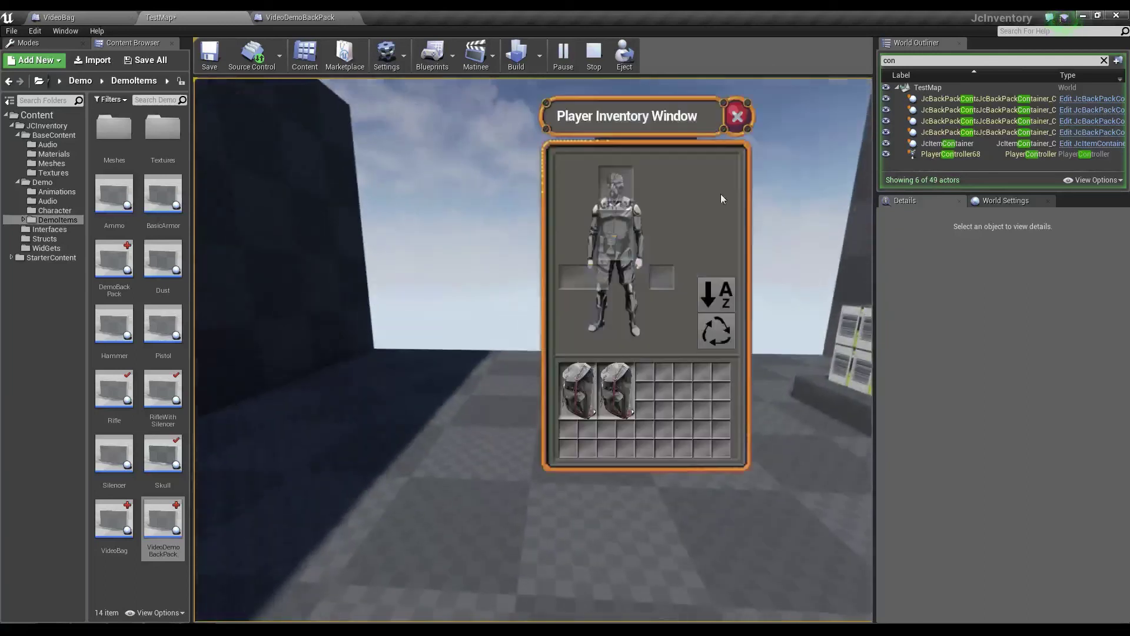
double_click(595, 386)
double_click(625, 391)
left_click_drag(278, 124, 436, 162)
left_click_drag(257, 94, 306, 150)
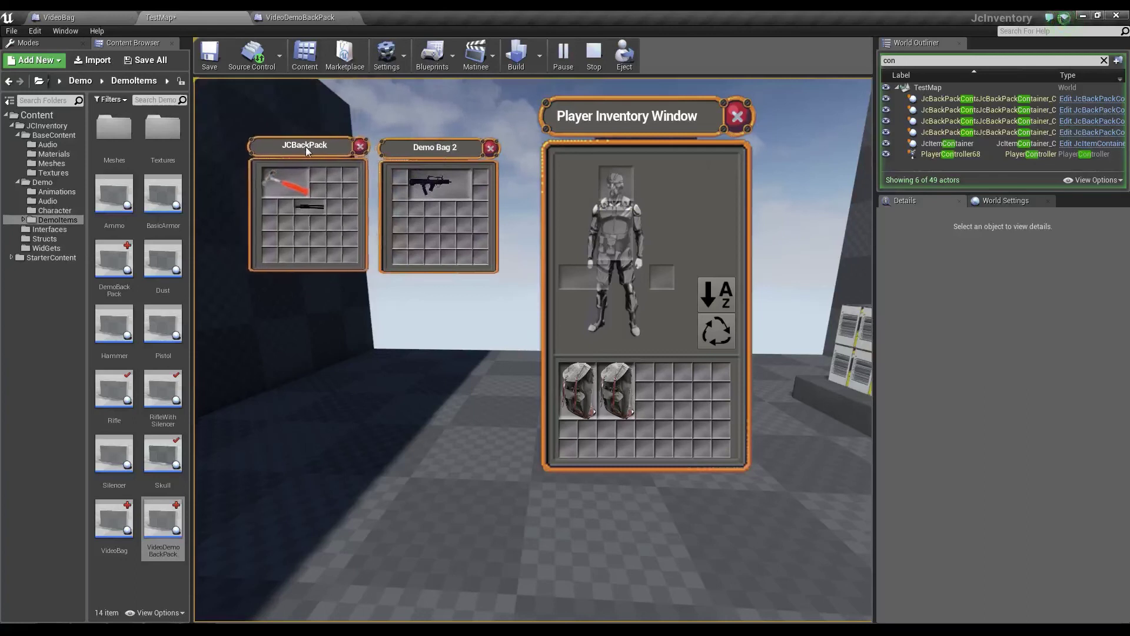
Close both bag windows and end the play session
left_click(491, 148)
left_click(359, 146)
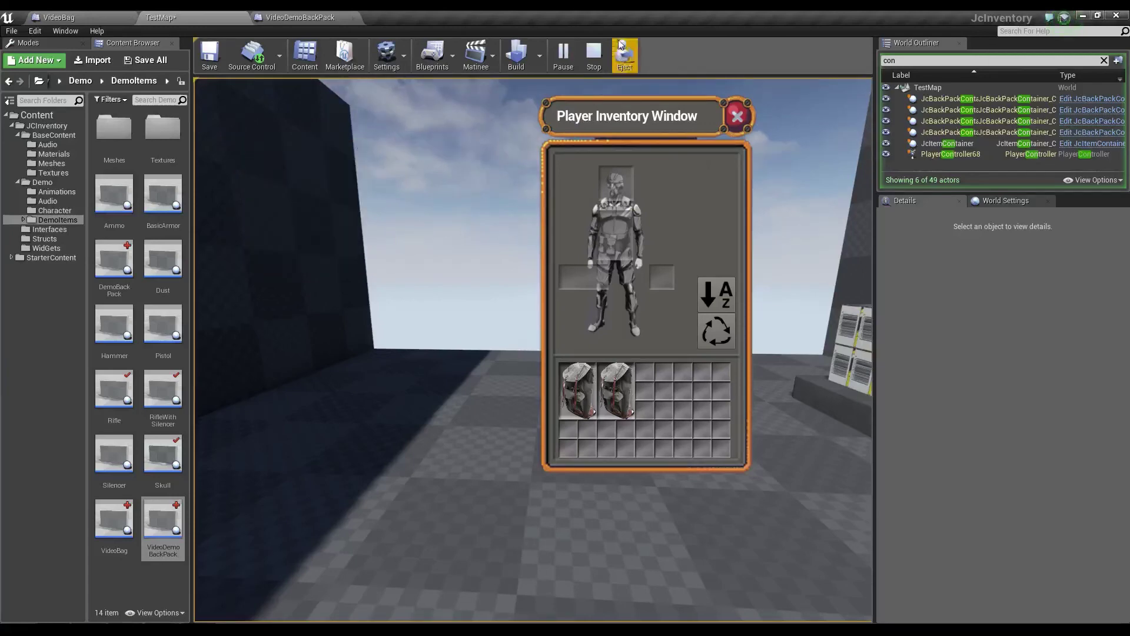
left_click(594, 54)
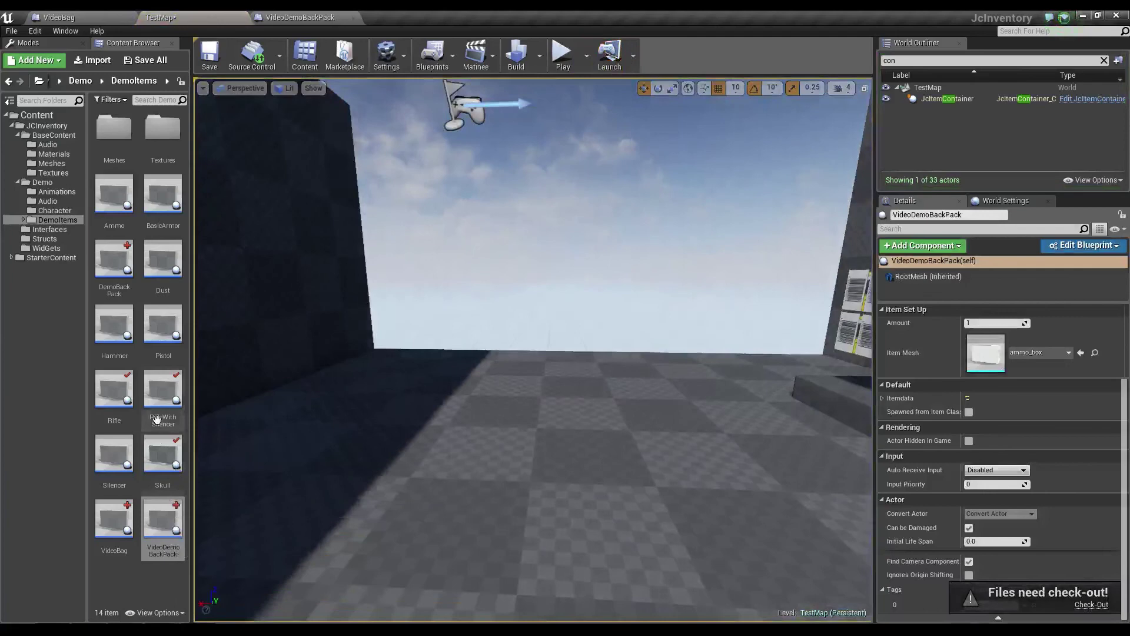
Delete the placed VideoDemoBackPack from TestMap and select the JcItemContainer block
right_click_drag(354, 471, 780, 448)
key("w")
key("Delete")
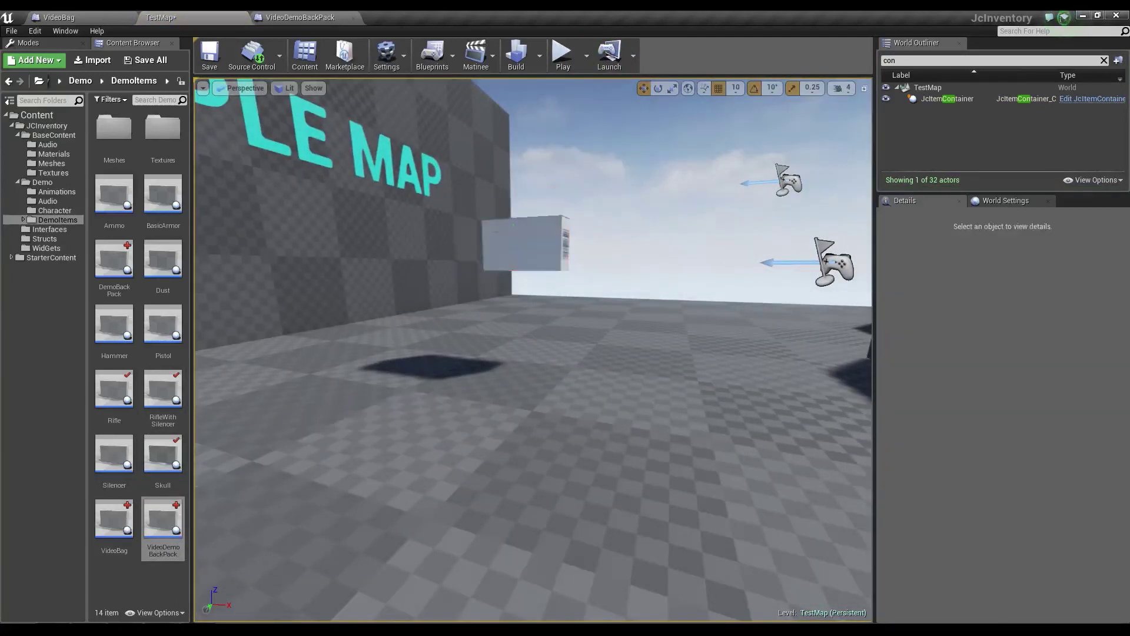
right_click_drag(533, 349, 612, 342)
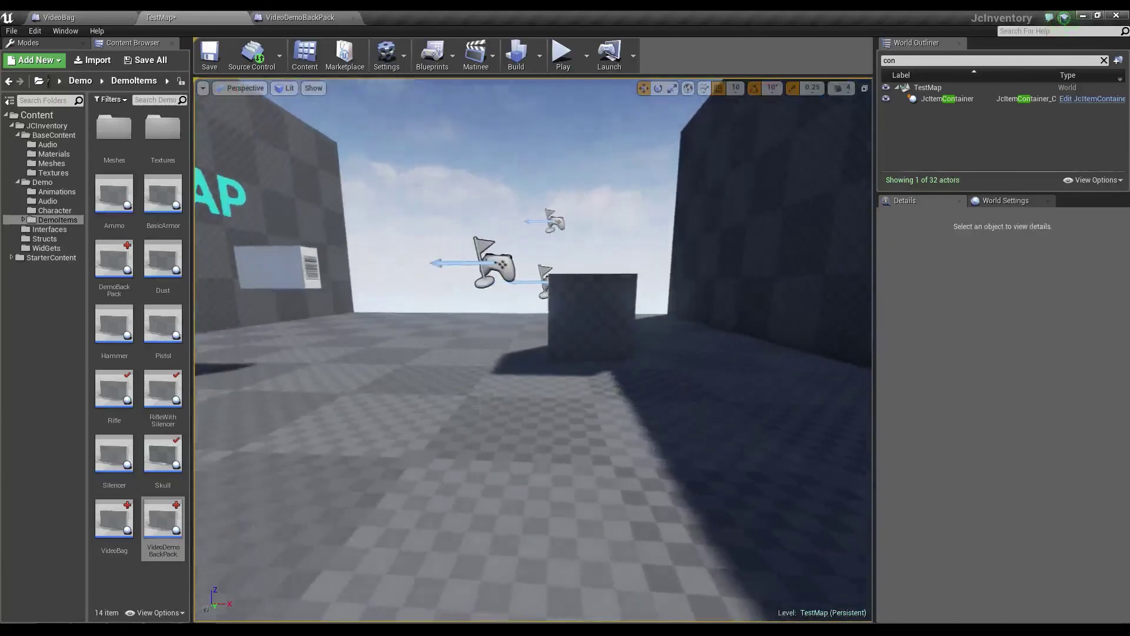
left_click(566, 307)
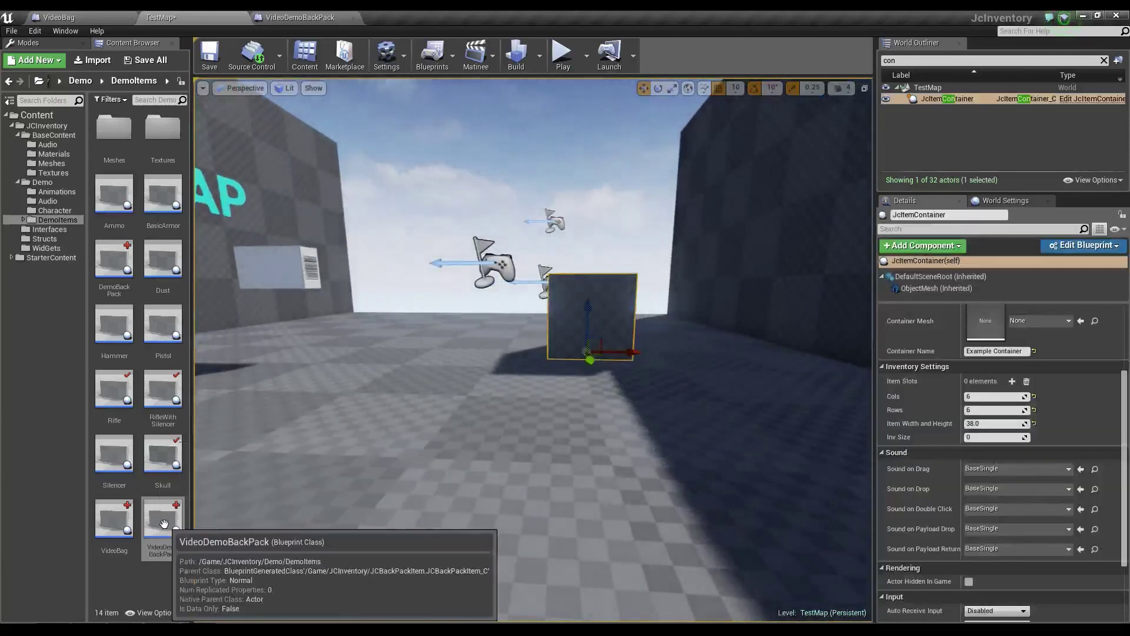
Open the VideoDemoBackPack blueprint, expand its Itemdata to review the settings, and close the blueprint
double_click(149, 549)
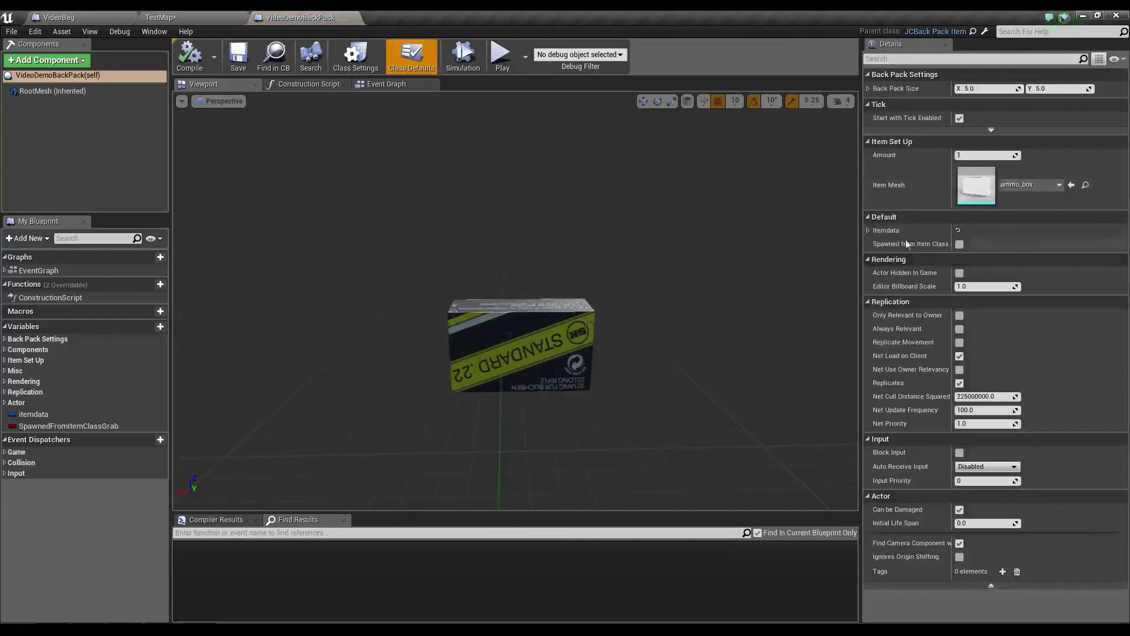
left_click(867, 231)
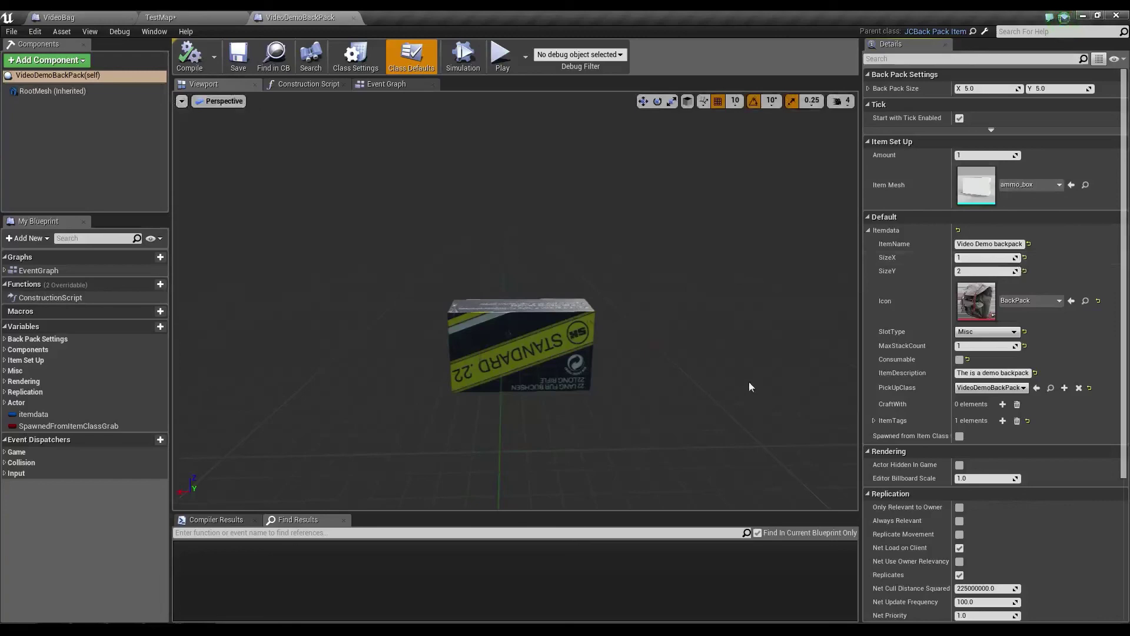
mouse_move(749, 387)
right_mouse_down()
mouse_move(748, 412)
mouse_move(747, 371)
mouse_move(746, 394)
right_mouse_up()
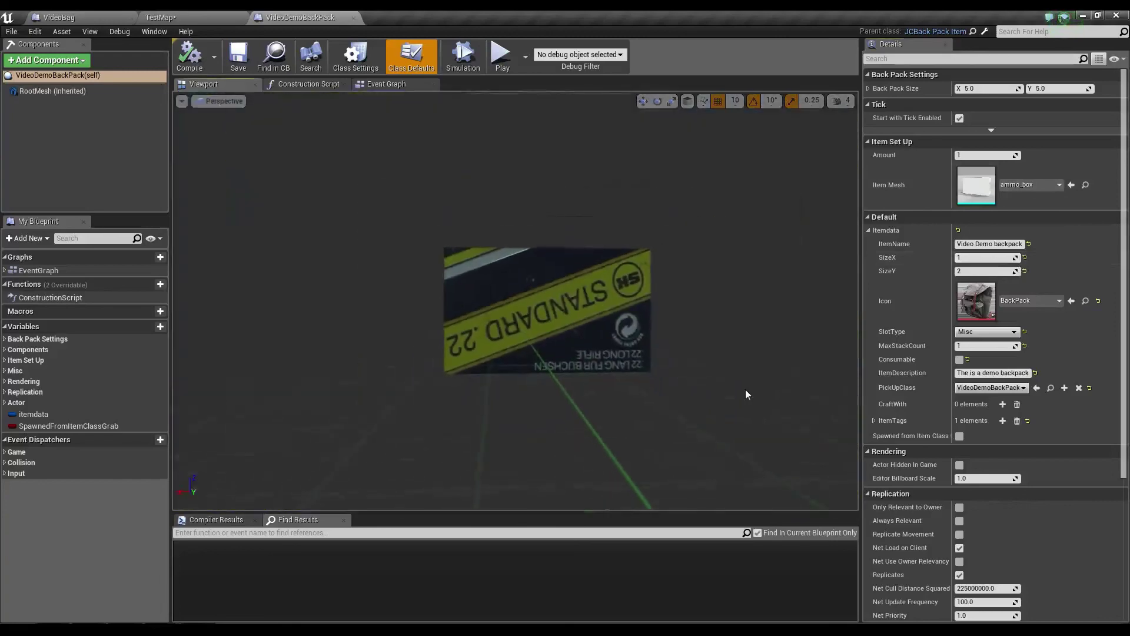
left_click(354, 18)
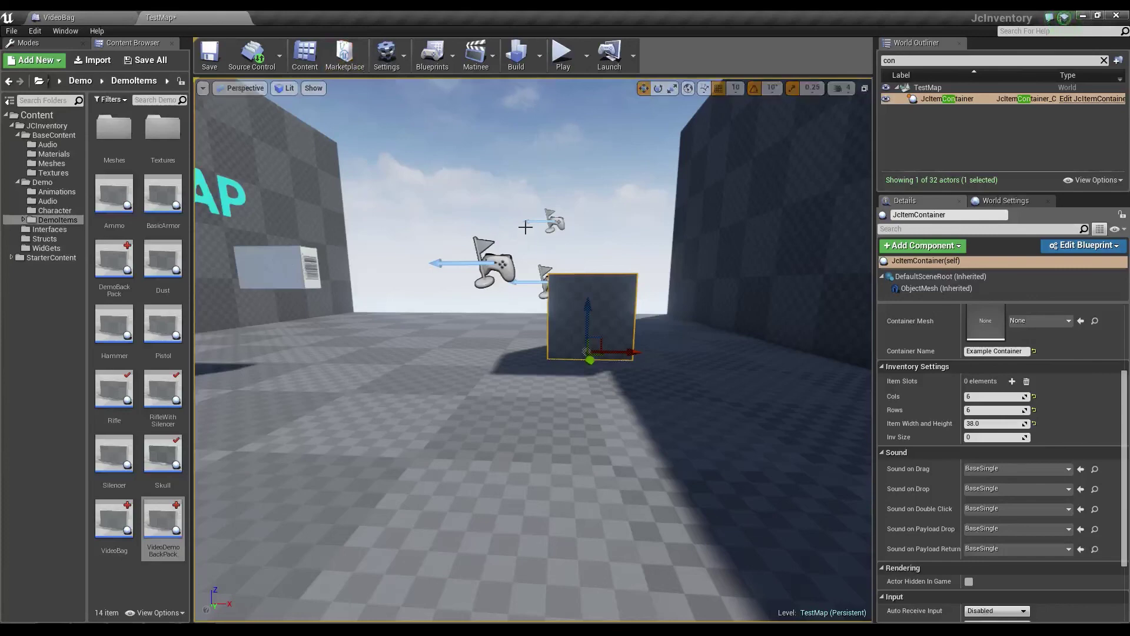